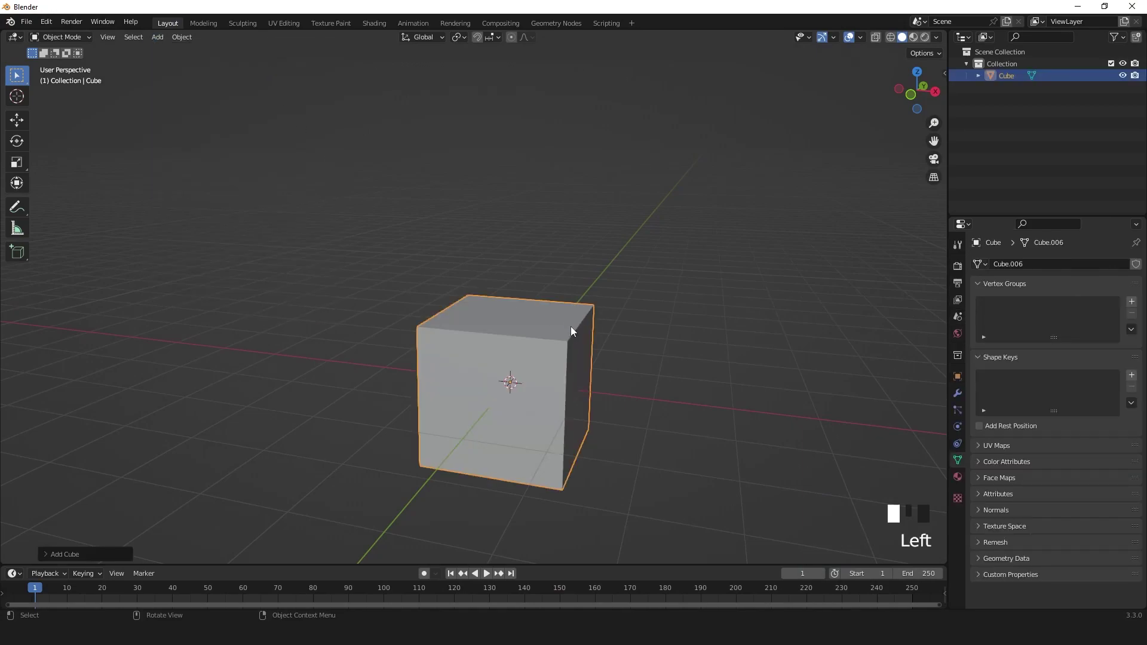
- Merge all of the cube's vertices at center into a single point in Edit Mode
shift+middle_drag(571, 326, 563, 300)
key(Tab)
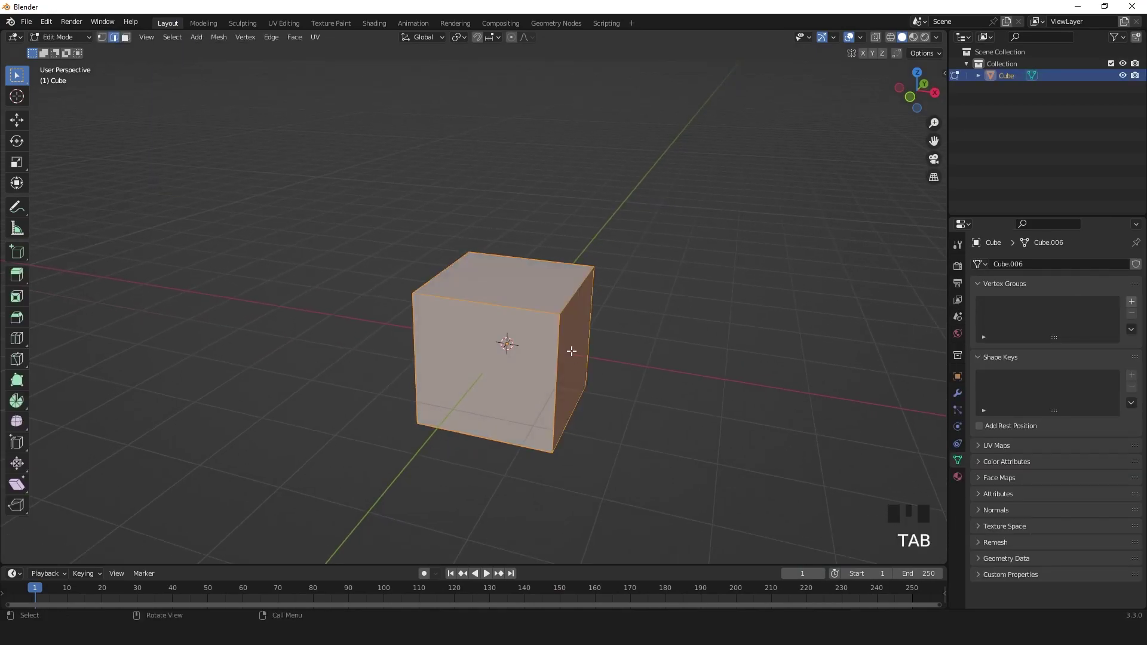
click(102, 37)
key(x)
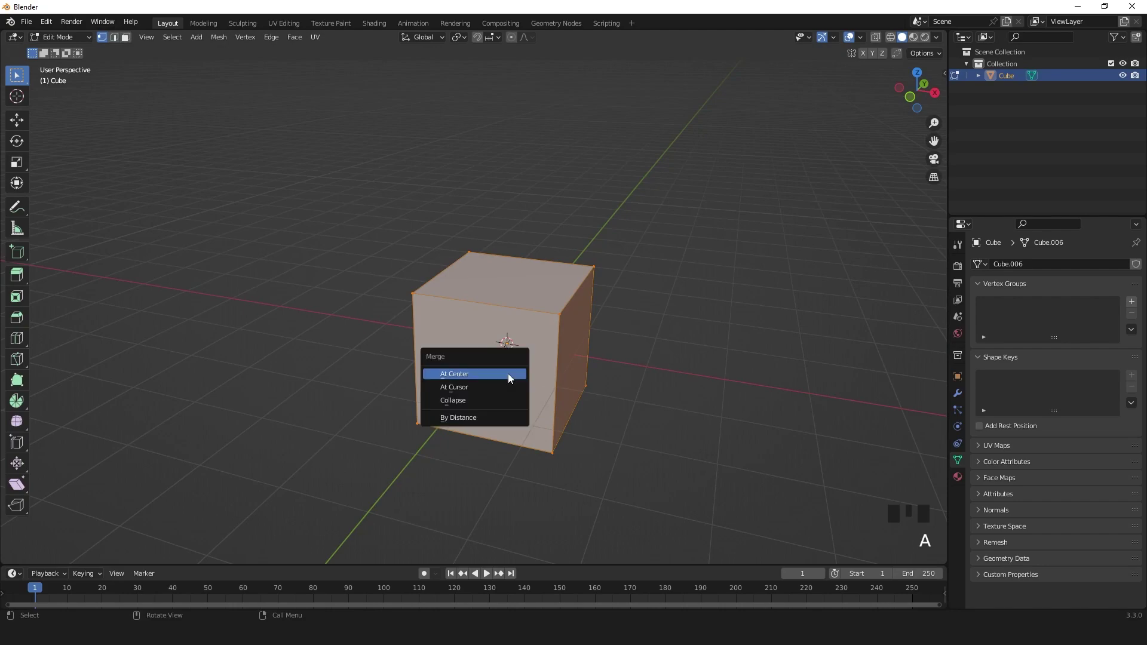
click(512, 376)
- In front view, extrude the vertex about 2 m upward, and extrude its end horizontally along positive X
shift+middle_drag(512, 375, 405, 384)
key(KP_1)
scroll(512, 357, down, 3)
key(e)
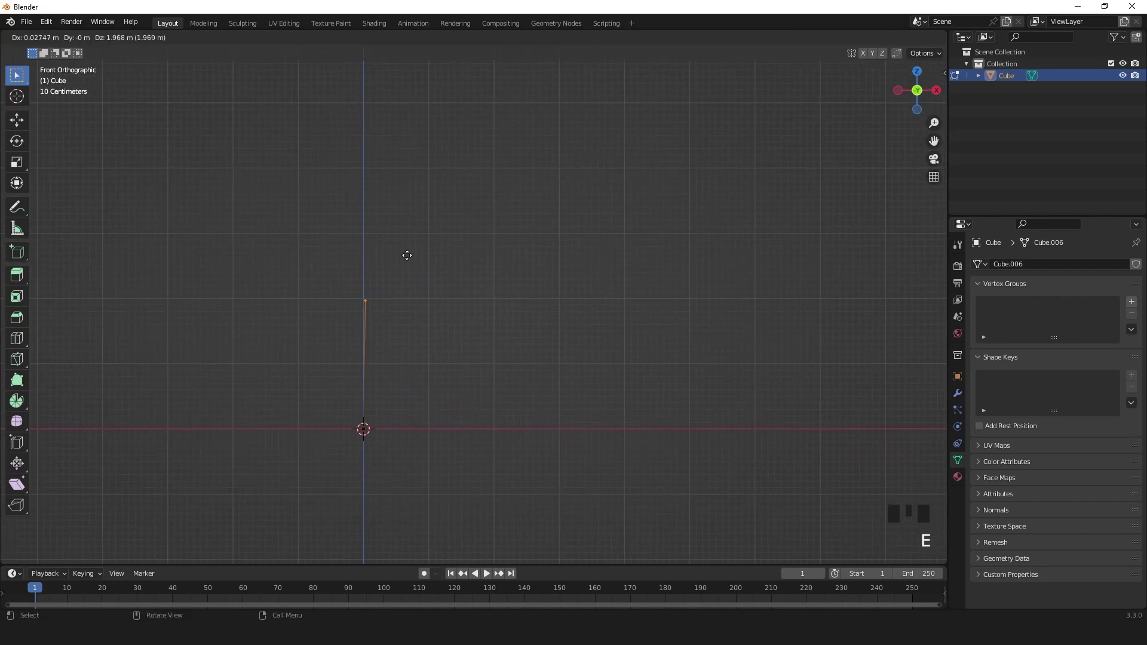
click(406, 253)
key(e)
middle_click(417, 254)
click(508, 261)
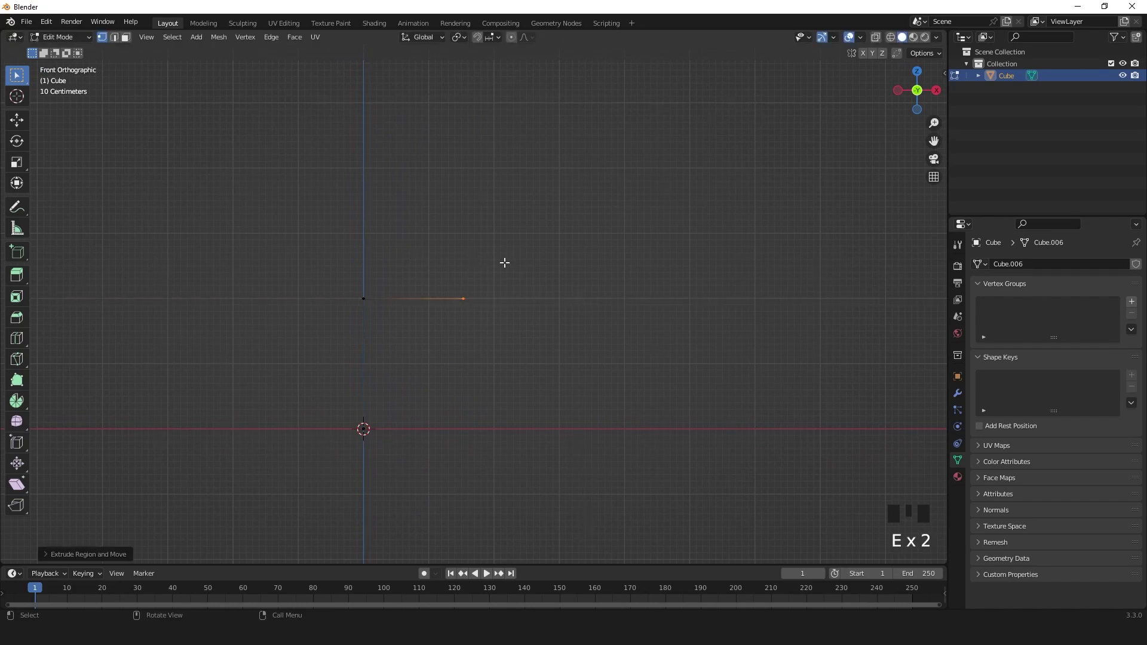
- Continue the pipe path as a stair profile by extruding down, outward along X, down to the X axis, and outward again
key(e)
middle_click(504, 287)
click(500, 329)
key(e)
middle_click(526, 329)
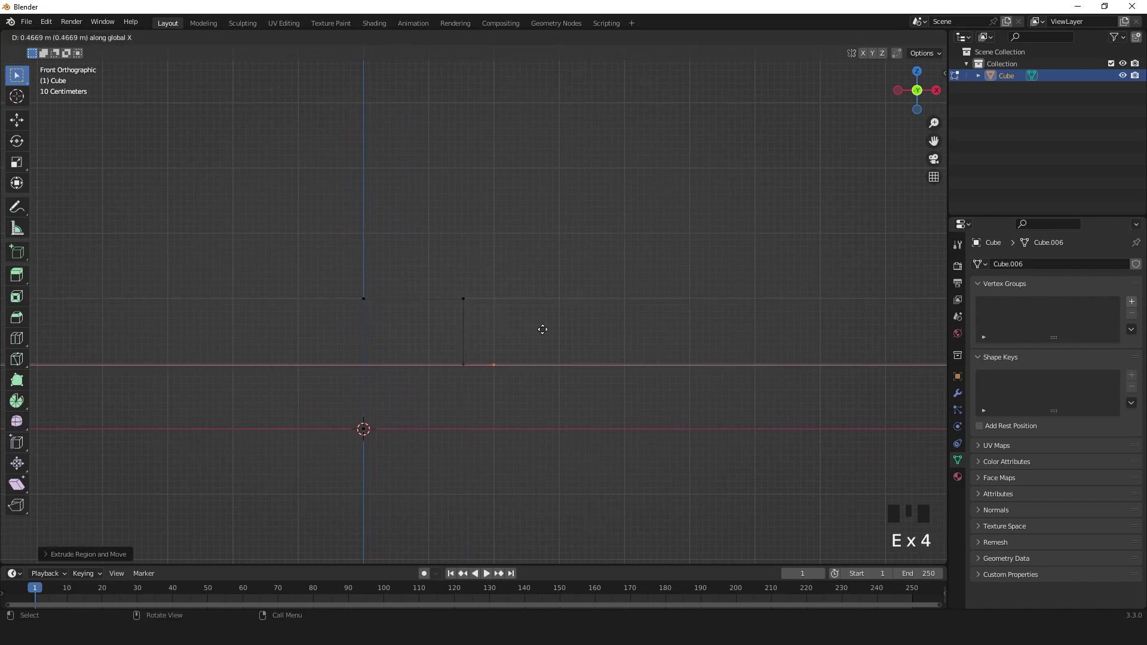
click(562, 328)
key(e)
middle_click(559, 364)
click(561, 394)
key(e)
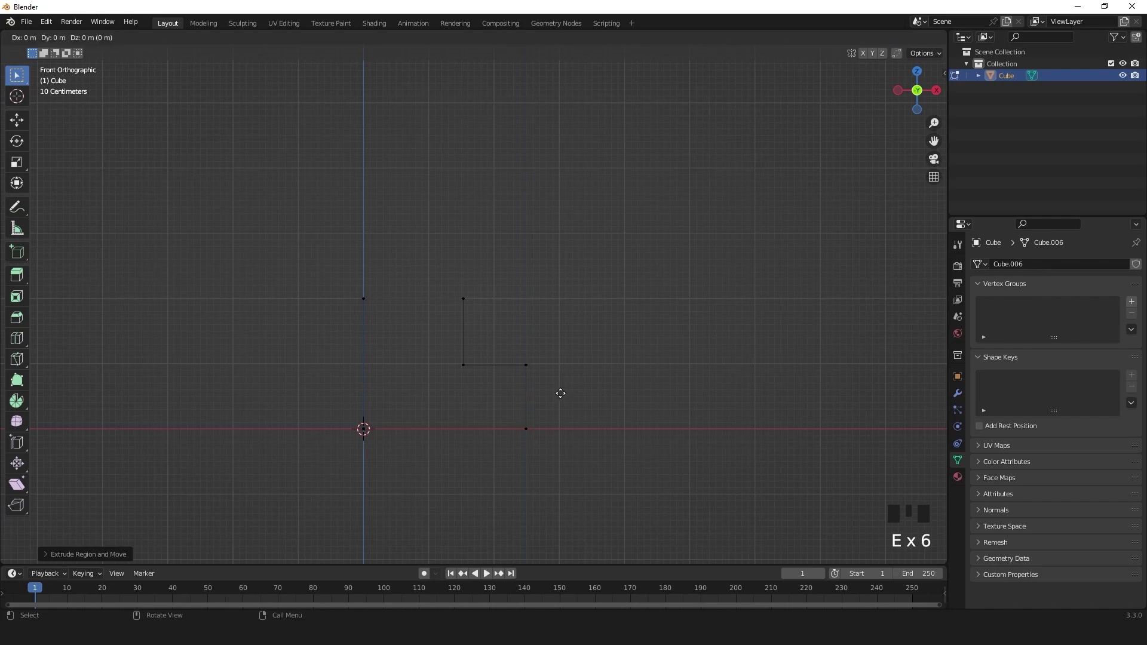
click(610, 395)
- Bevel all vertices of the path with 4 segments and a width of about 0.26 m to round its corners
middle_drag(609, 395, 540, 383)
scroll(609, 375, up, 2)
key(a)
key(ctrl+b)
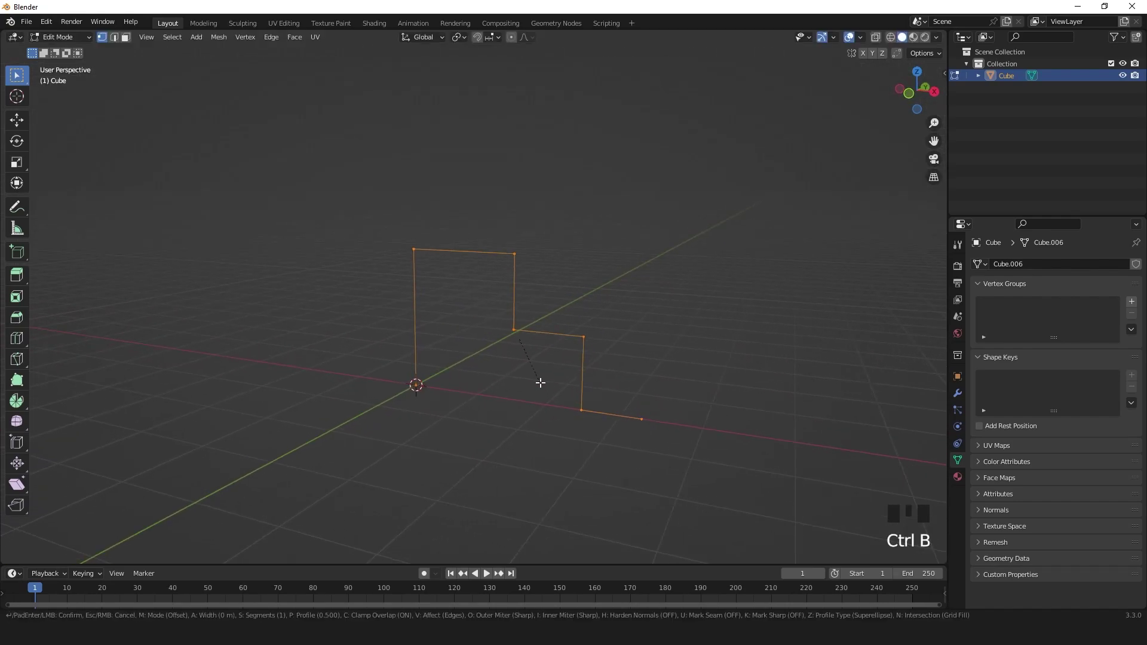
key(v)
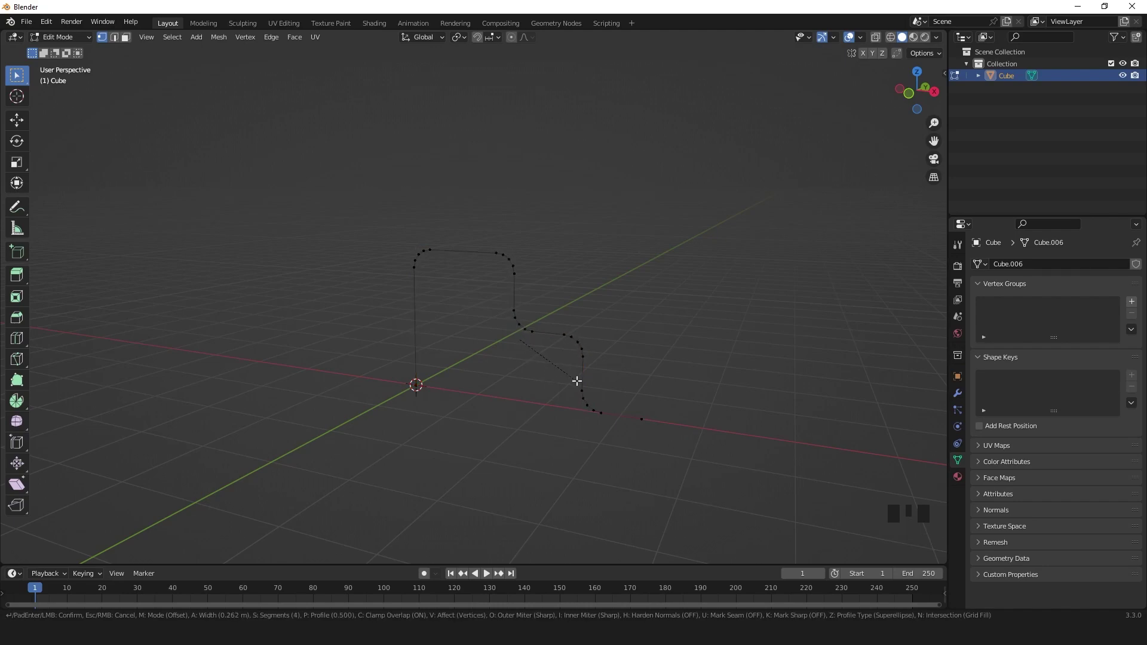
click(576, 383)
- Return to Object Mode and convert the rounded path to a curve
scroll(574, 383, up, 3)
middle_drag(574, 384, 555, 343)
key(Tab)
right_click(554, 343)
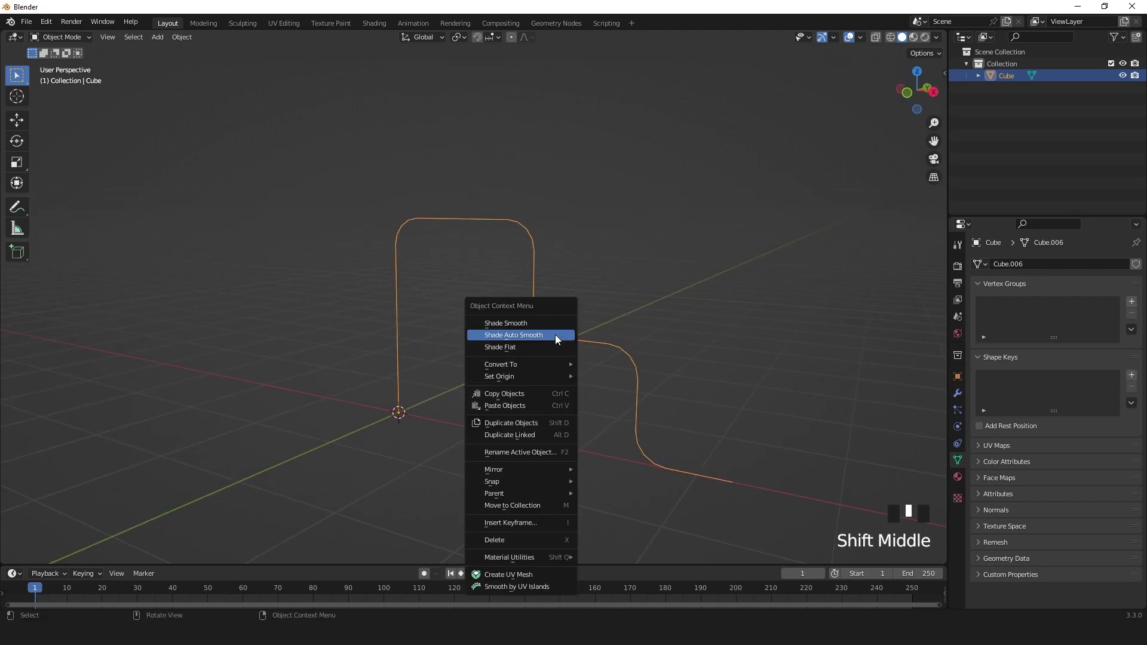
mouse_move(544, 364)
right_click(635, 368)
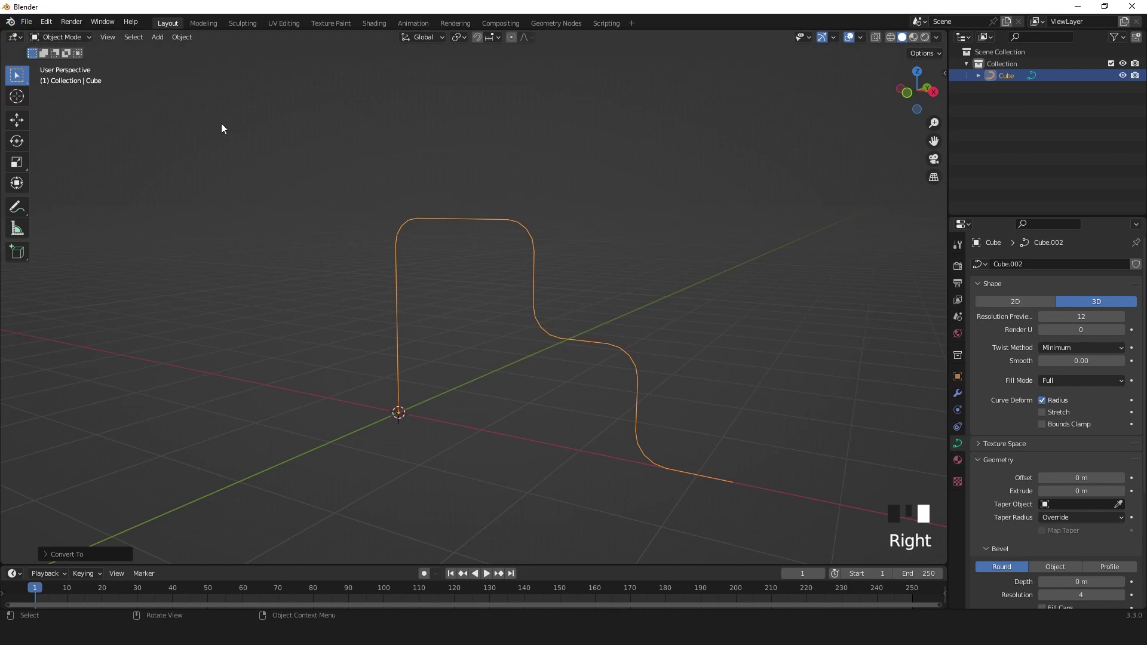
- Give the curve a round bevel with a depth of 0.09 m
scroll(1022, 472, down, 2)
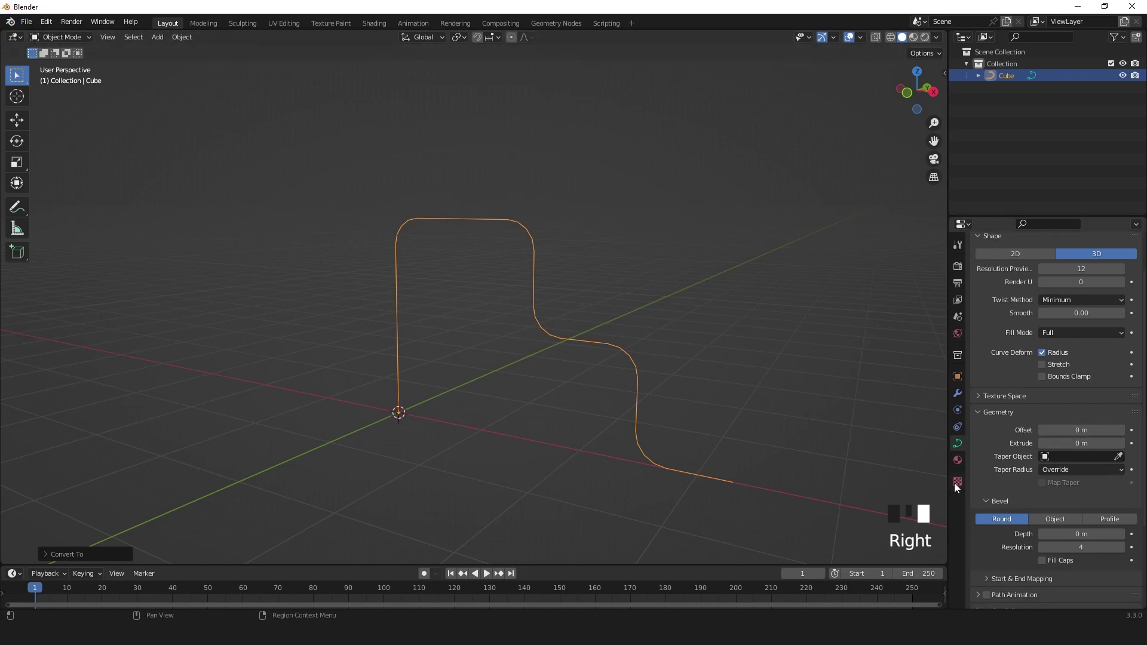
drag(1056, 534, 1085, 534)
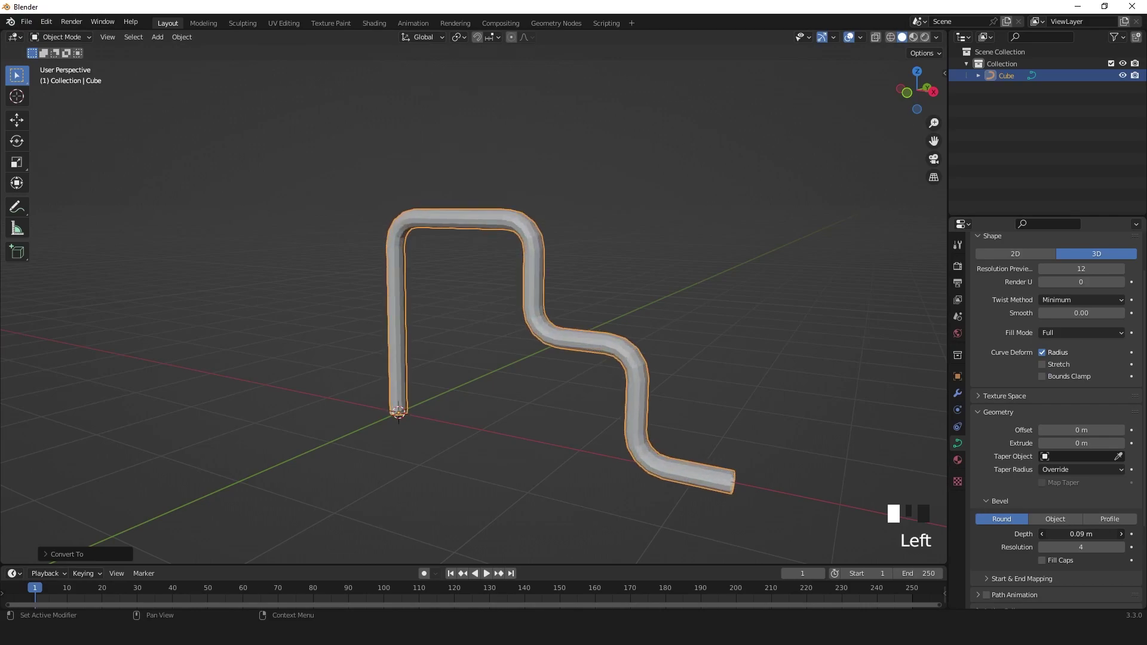
shift+middle_drag(777, 425, 689, 390)
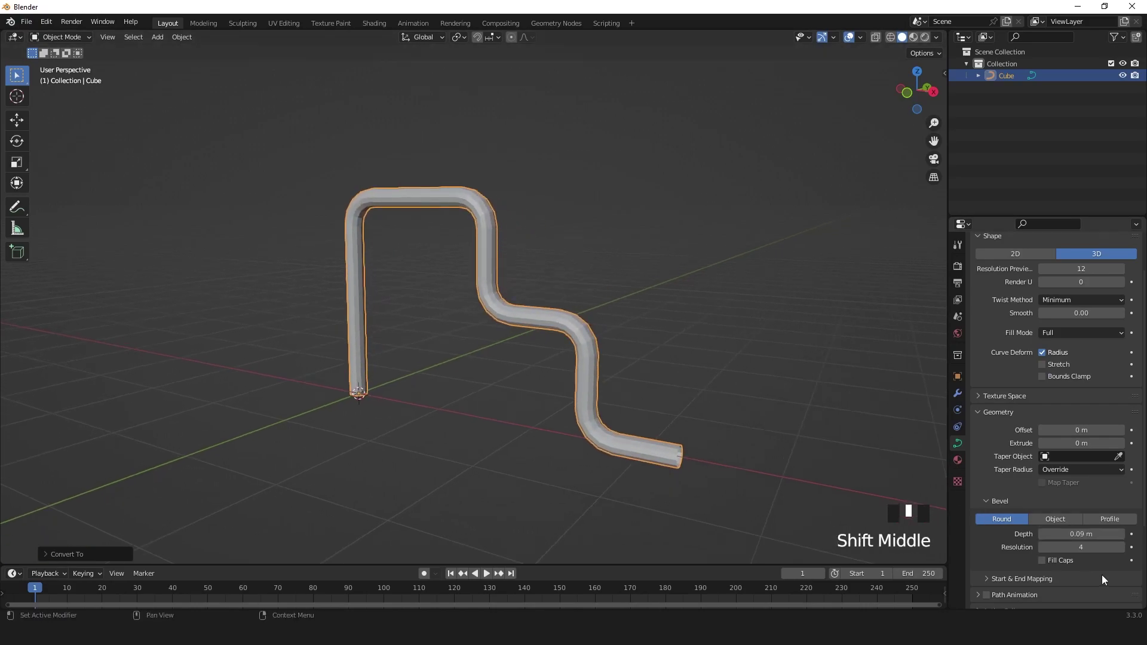
- Raise the curve's bevel resolution to 9
click(1121, 547)
click(1122, 547)
click(1121, 547)
scroll(787, 436, up, 5)
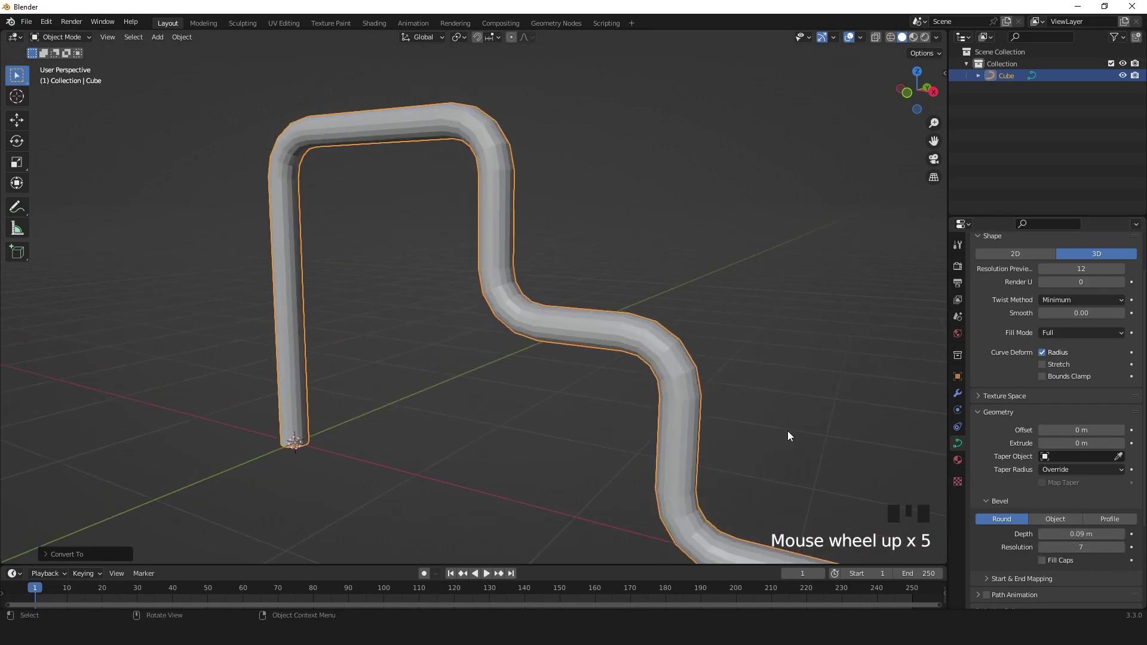
scroll(787, 436, up, 1)
click(1122, 547)
click(1121, 547)
middle_drag(782, 433, 645, 325)
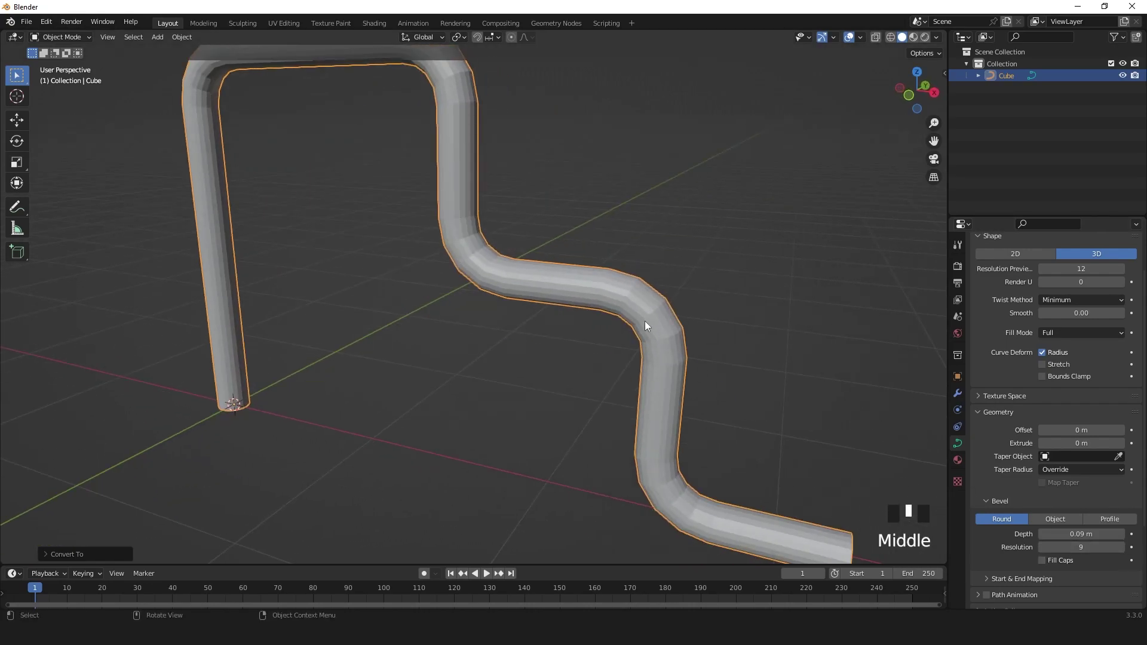
- Apply Shade Smooth to the pipe
right_click(646, 325)
click(622, 277)
middle_drag(622, 280, 627, 295)
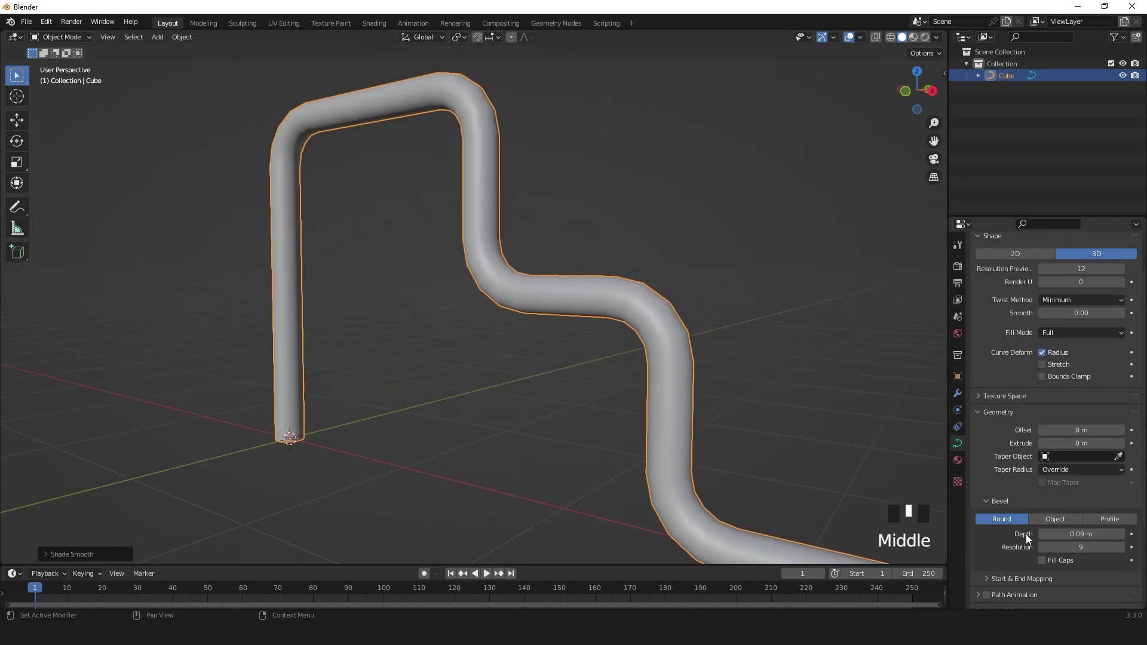
- Reduce the curve's bevel resolution to 6
click(1041, 547)
click(1041, 547)
click(1041, 547)
click(1041, 547)
click(1041, 547)
click(1041, 548)
click(1041, 547)
click(1040, 548)
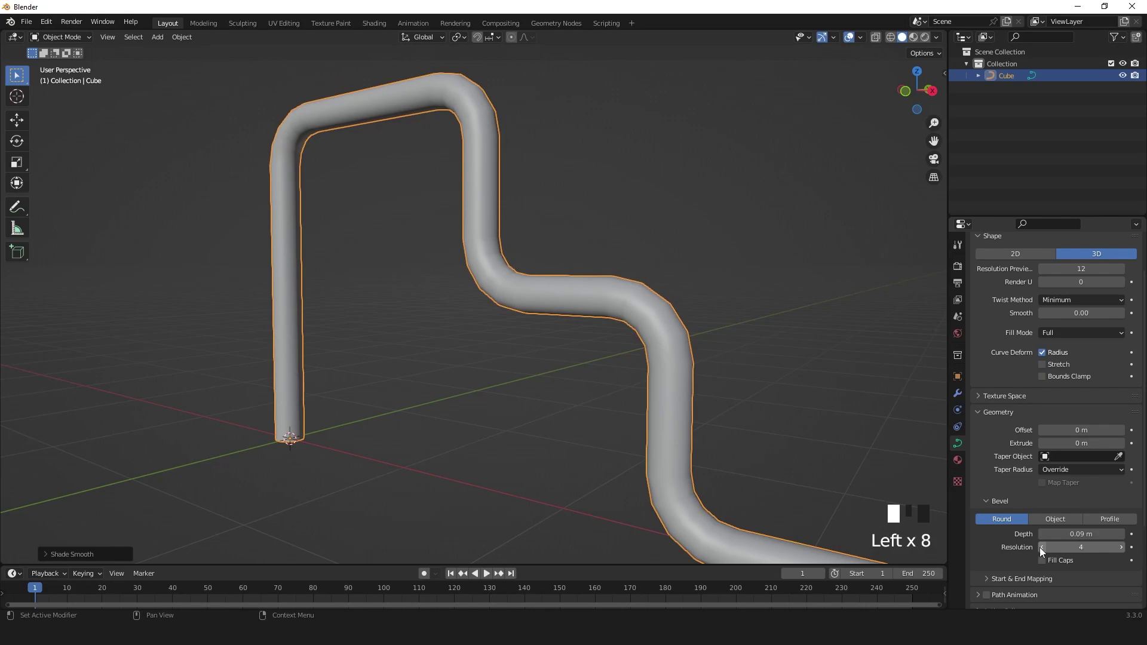
click(1041, 547)
click(1122, 548)
click(1122, 547)
click(1122, 548)
click(1122, 547)
click(1121, 547)
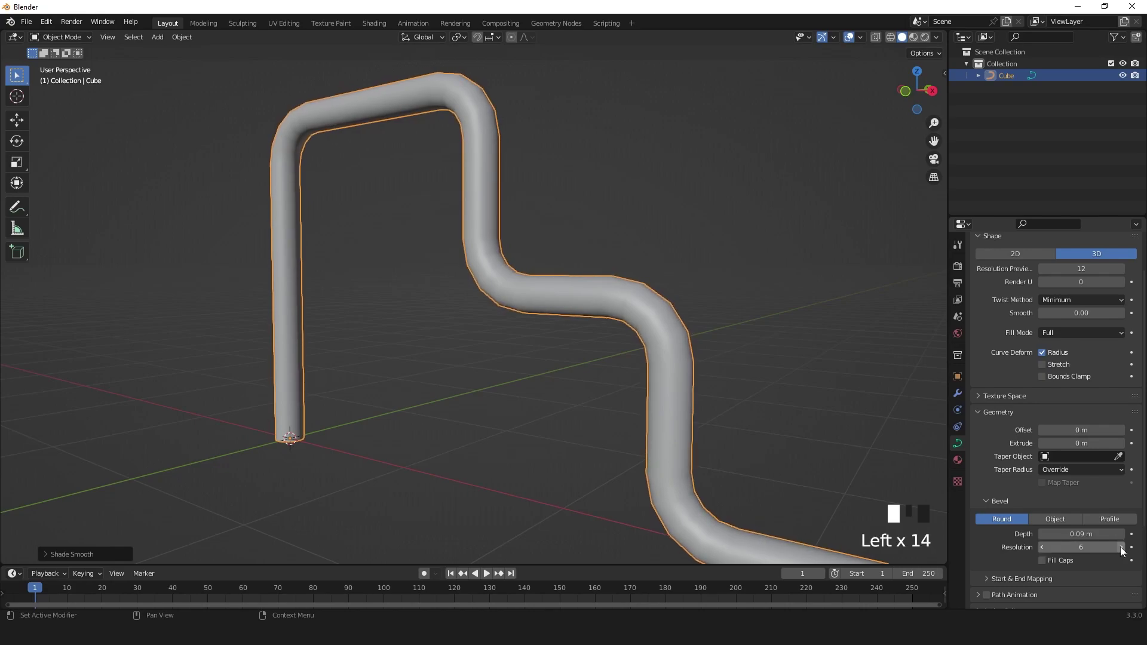
- Convert the pipe curve to a mesh
scroll(697, 365, up, 3)
middle_drag(697, 365, 711, 404)
scroll(711, 404, down, 4)
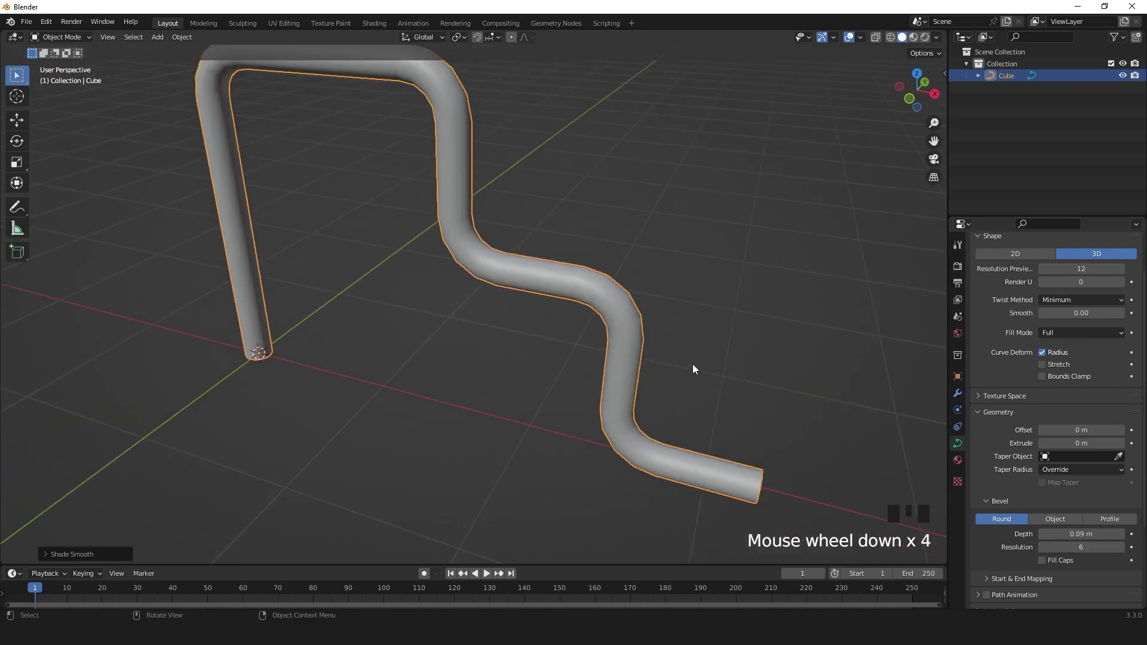
click(693, 364)
shift+middle_drag(694, 364, 700, 365)
click(654, 454)
middle_drag(654, 455, 666, 346)
right_click(650, 310)
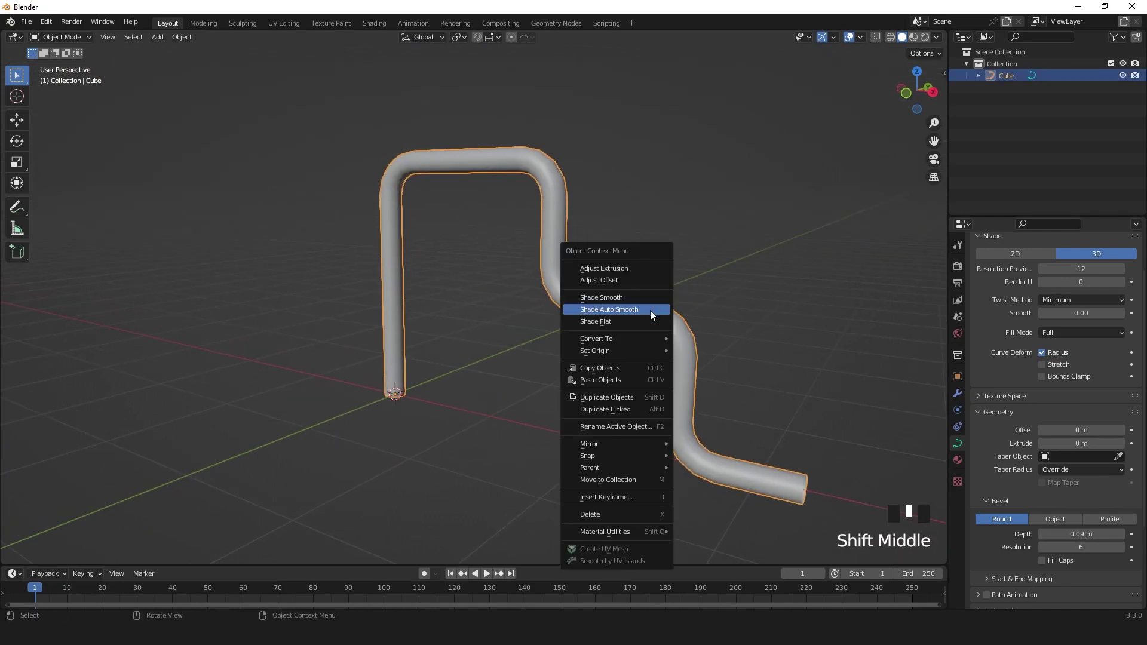
mouse_move(622, 338)
click(739, 353)
- In Edit Mode with edge selection, select the edge loops at both ends of the pipe's two upper bends
middle_drag(740, 354, 697, 359)
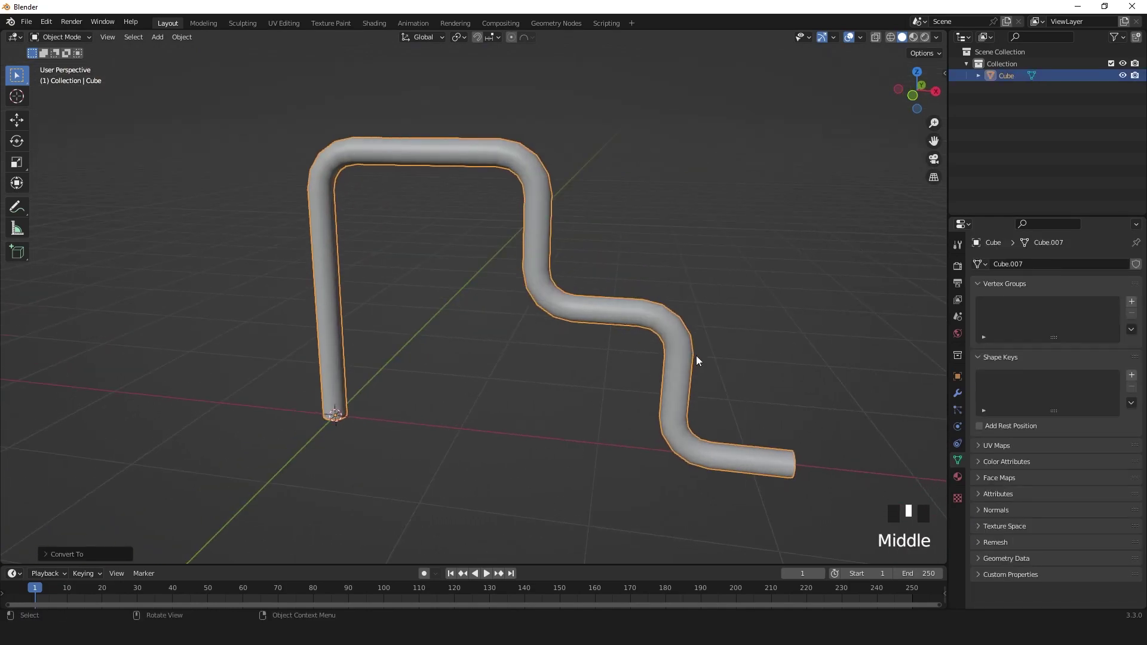
key(Tab)
click(113, 37)
shift+middle_drag(478, 287, 530, 264)
scroll(499, 281, up, 4)
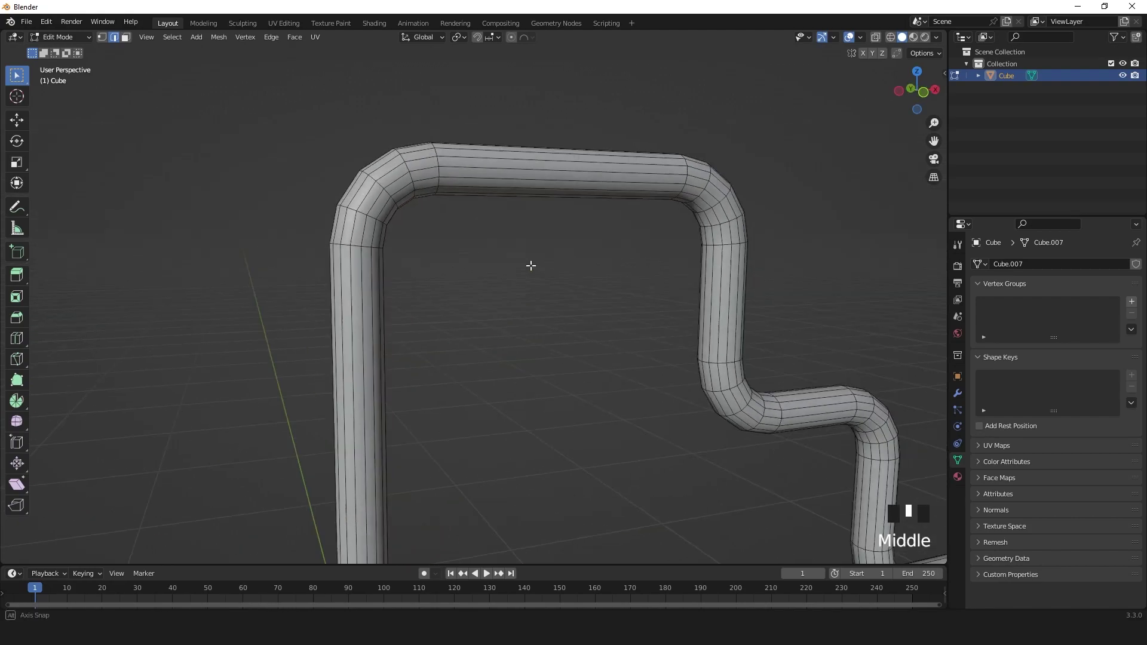
alt+click(356, 247)
alt+shift+click(435, 170)
shift+middle_drag(435, 170, 514, 136)
alt+shift+click(505, 138)
alt+shift+click(555, 195)
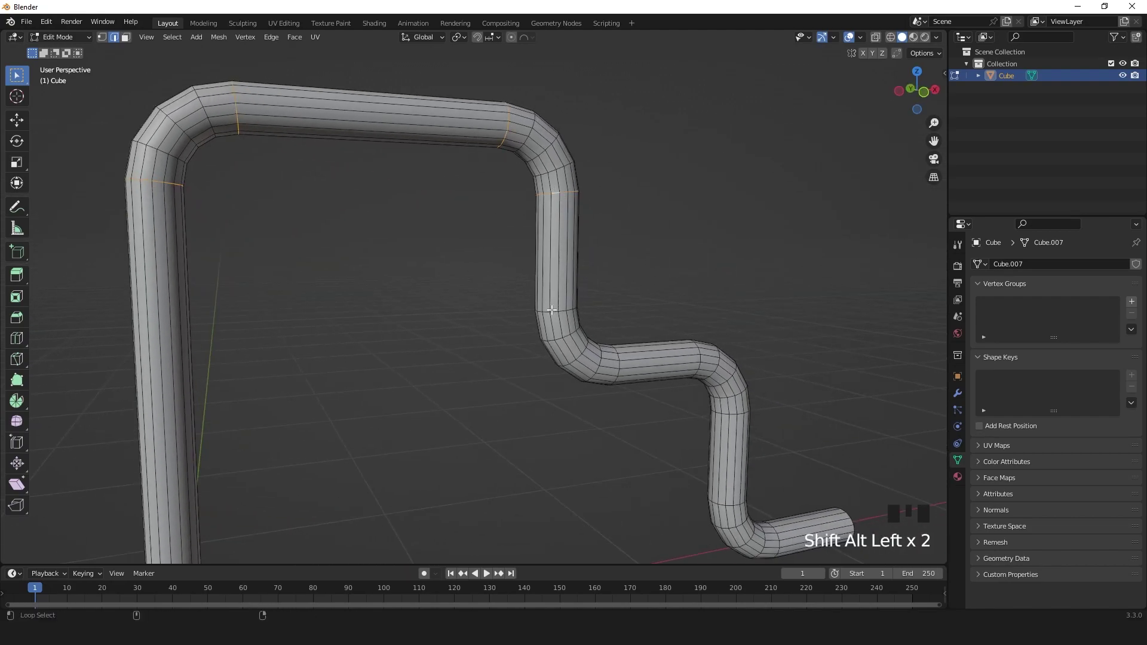
- Add the edge loops at both ends of the three lower bends to the selection
alt+shift+click(620, 362)
shift+middle_drag(619, 362, 602, 340)
scroll(643, 319, up, 3)
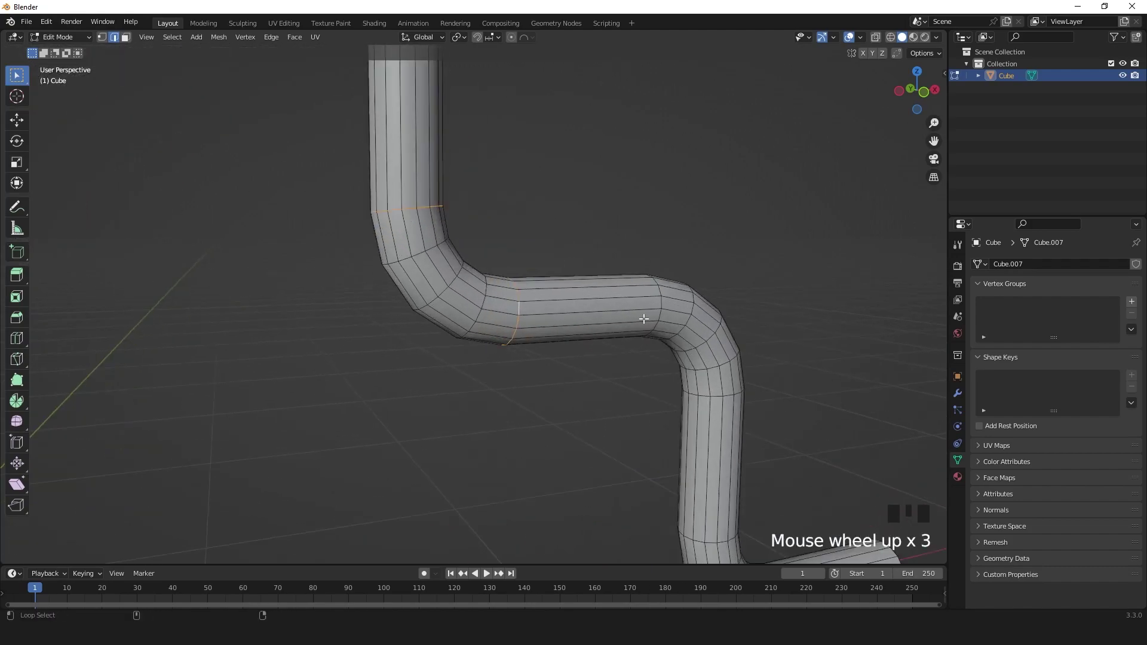
alt+shift+click(705, 392)
shift+middle_drag(705, 393, 493, 283)
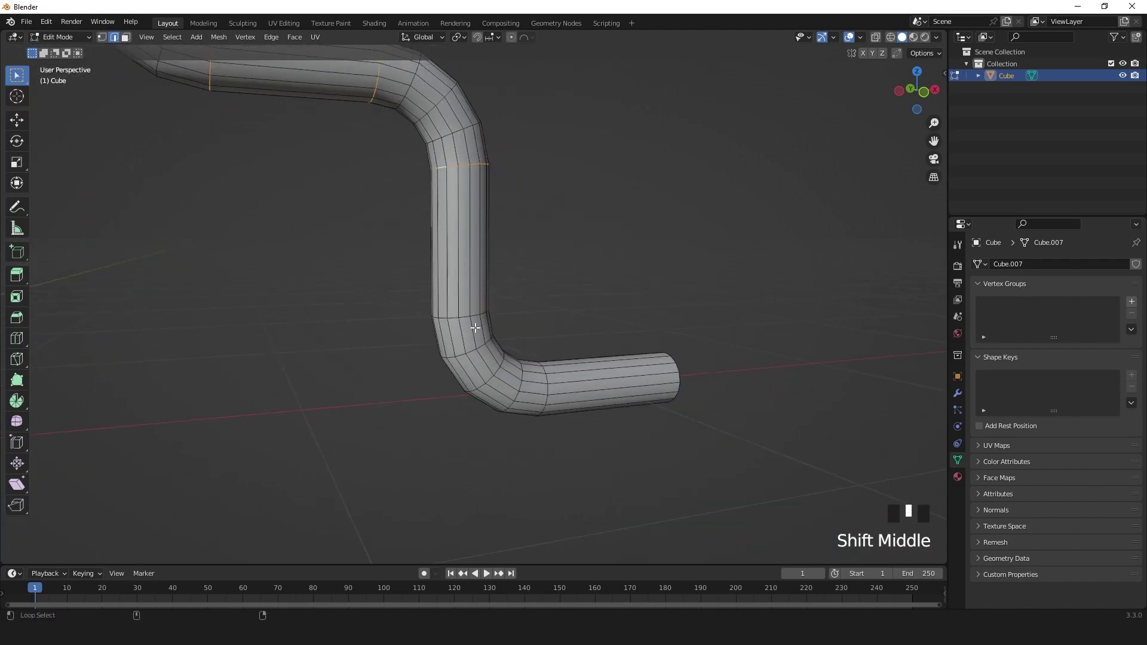
alt+shift+click(466, 317)
middle_drag(547, 399, 558, 323)
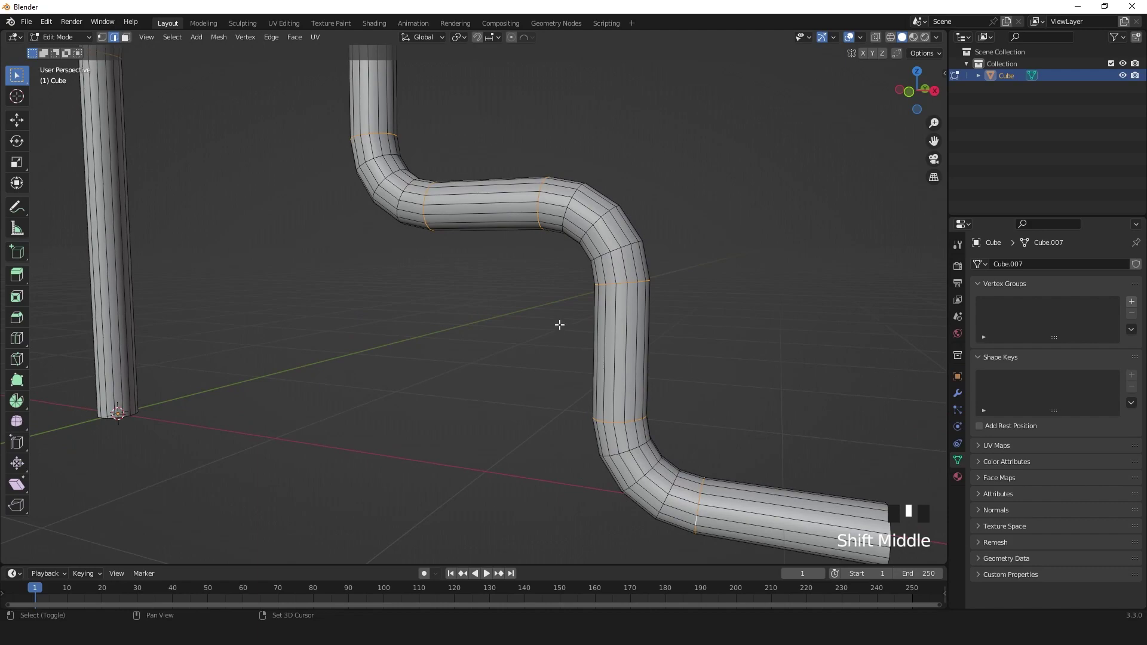
- Bevel the selected edge loops into bands with 2 segments and a width of about 0.034 m, affecting edges
scroll(590, 384, down, 2)
key(ctrl+b)
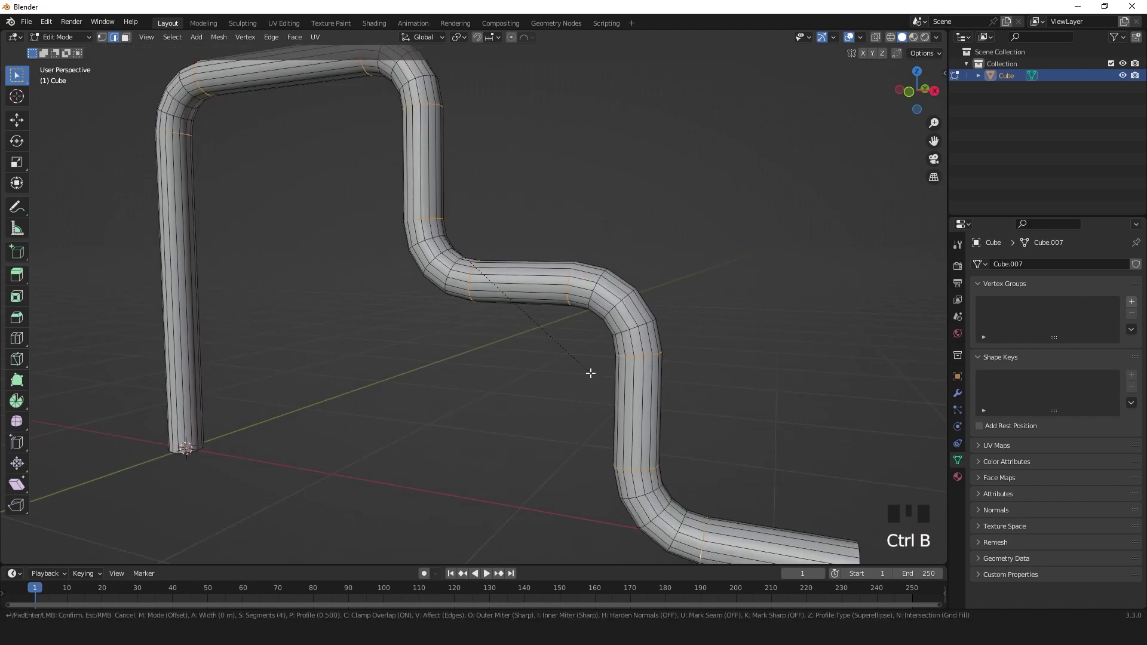
key(v)
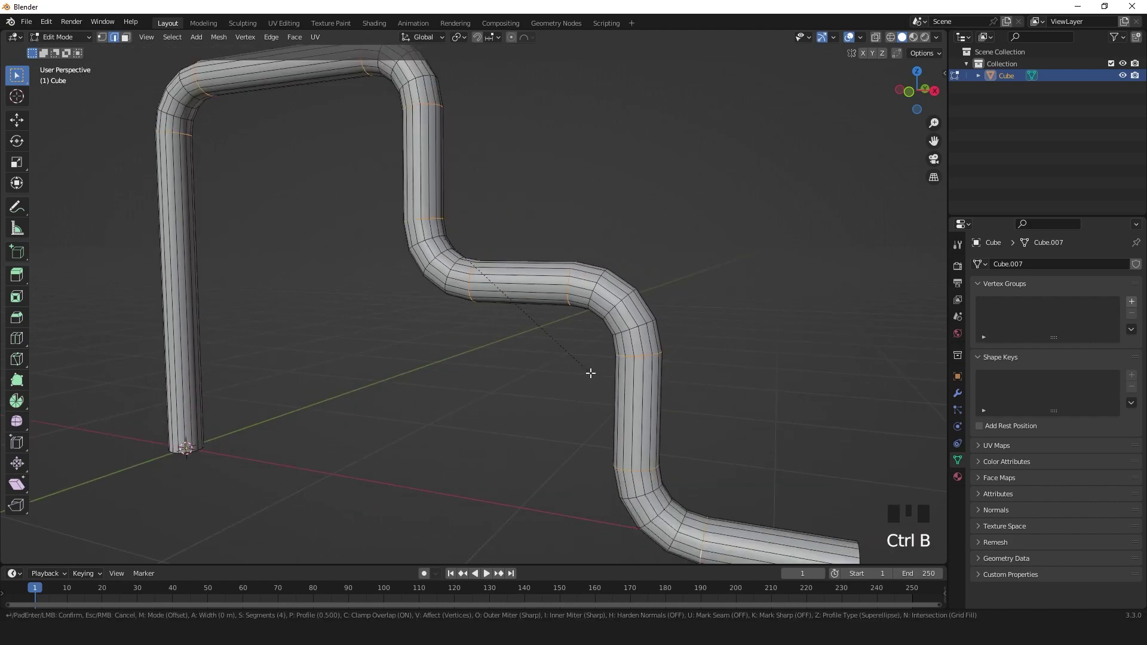
key(v)
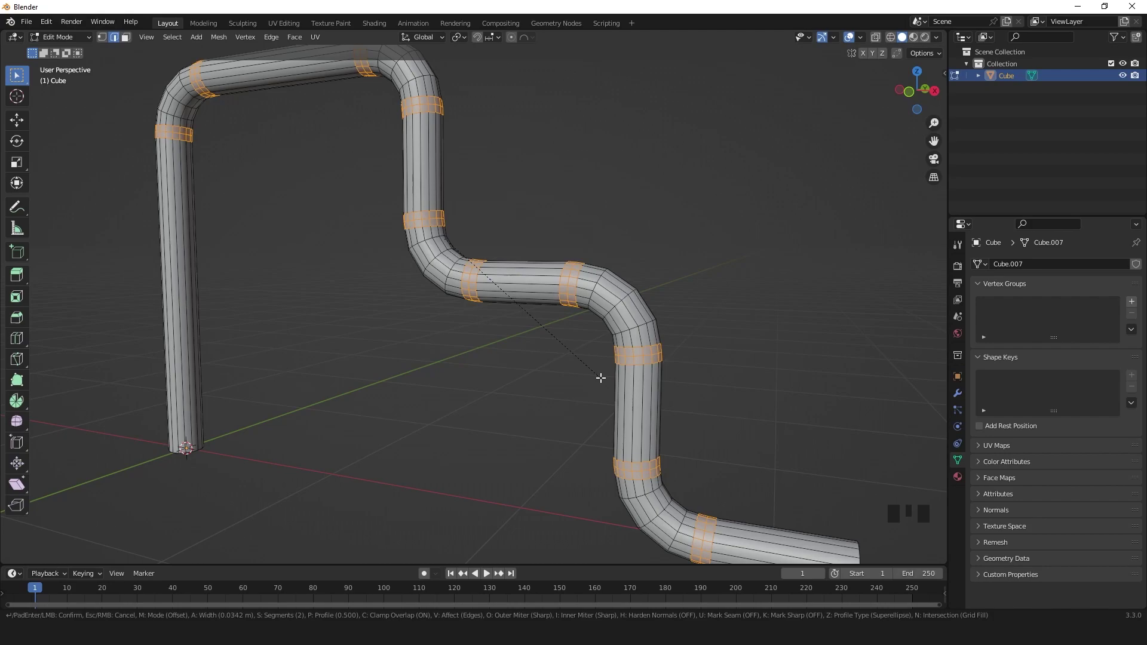
click(601, 379)
- Extrude the selected bands outward along their normals to form raised collars, and return to Object Mode
mouse_move(682, 410)
shift+middle_down()
mouse_move(674, 356)
mouse_move(695, 403)
shift+middle_up()
scroll(695, 403, down, 1)
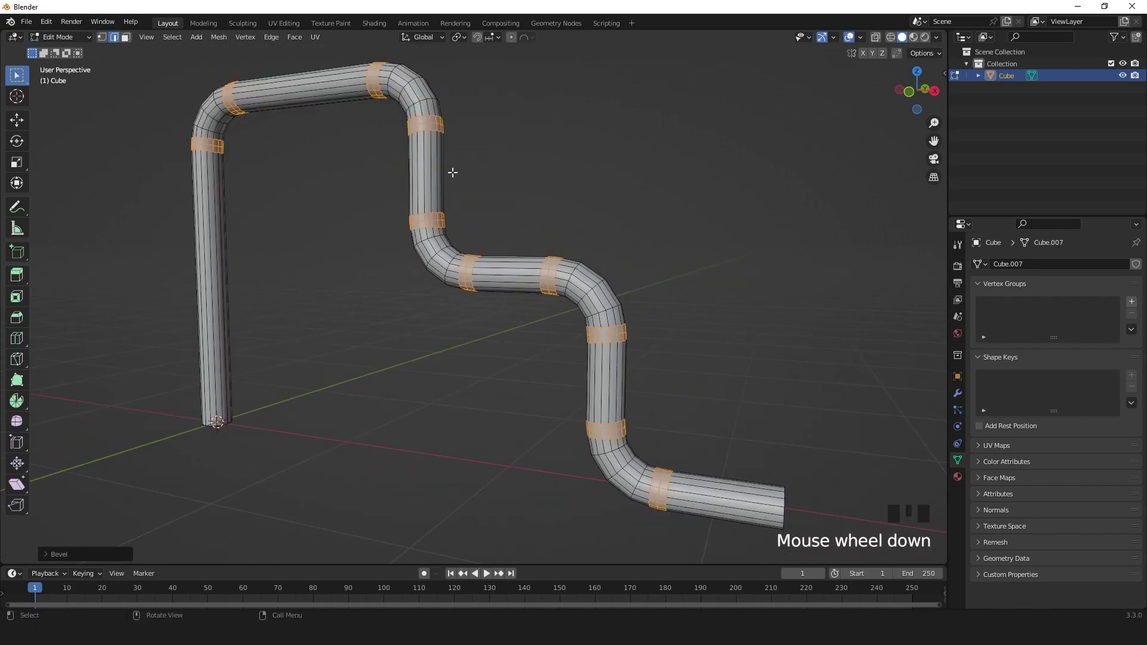
click(295, 37)
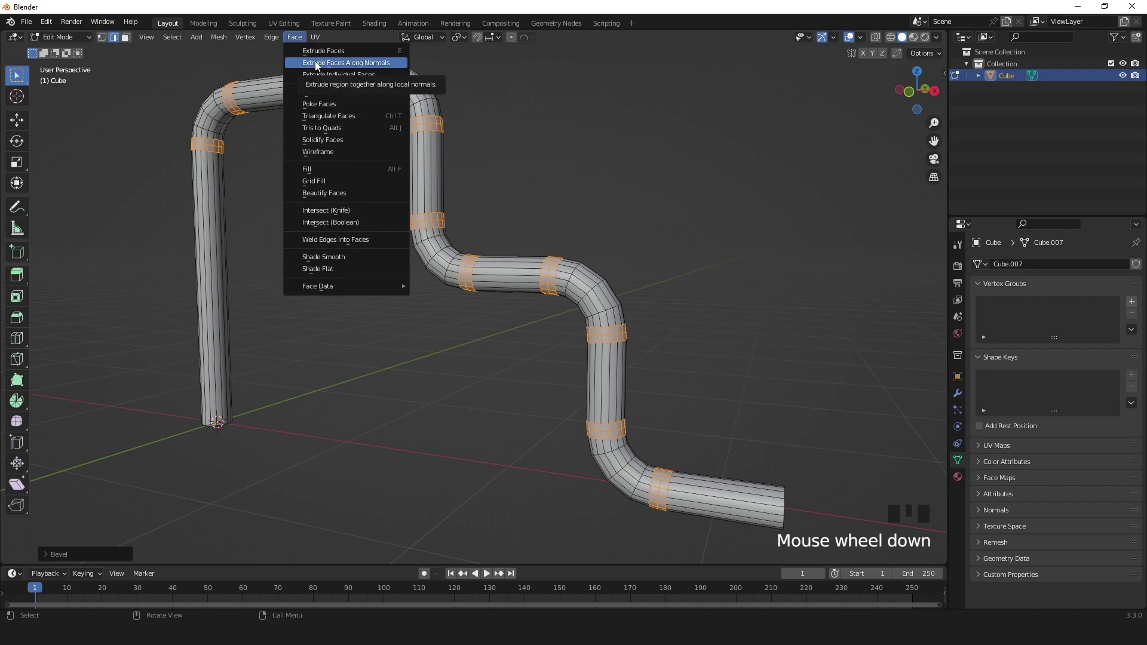
click(308, 66)
click(314, 60)
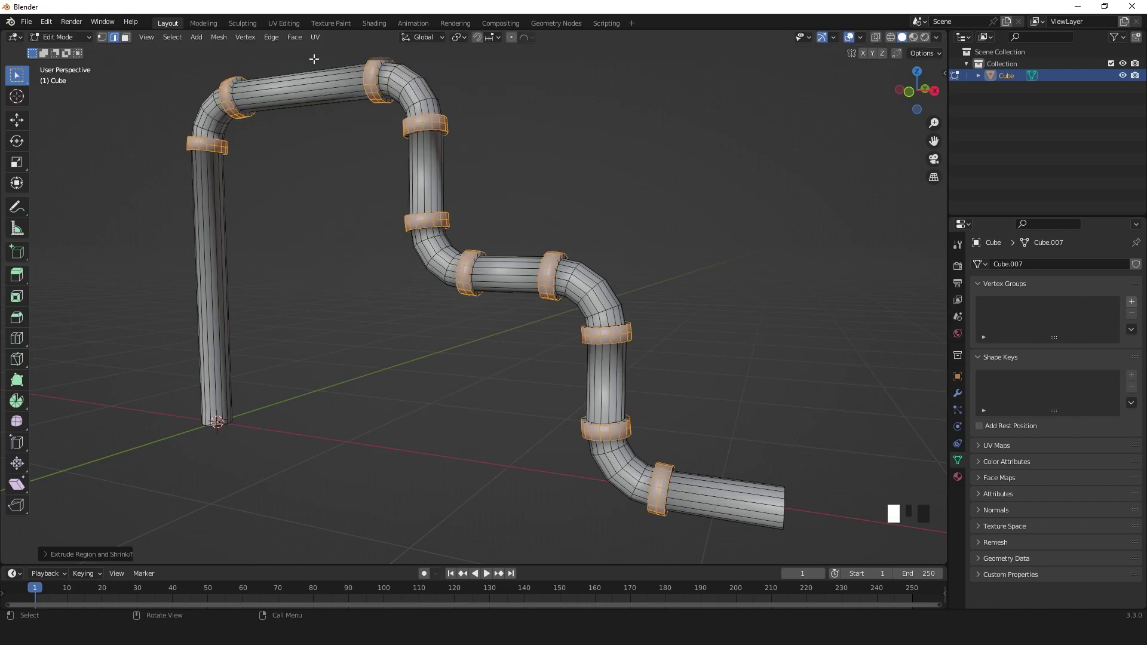
key(Tab)
- Apply Shade Auto Smooth to the pipe so its collars have crisp edges, and deselect it
scroll(636, 343, up, 3)
middle_drag(636, 343, 657, 374)
scroll(657, 374, down, 4)
click(638, 322)
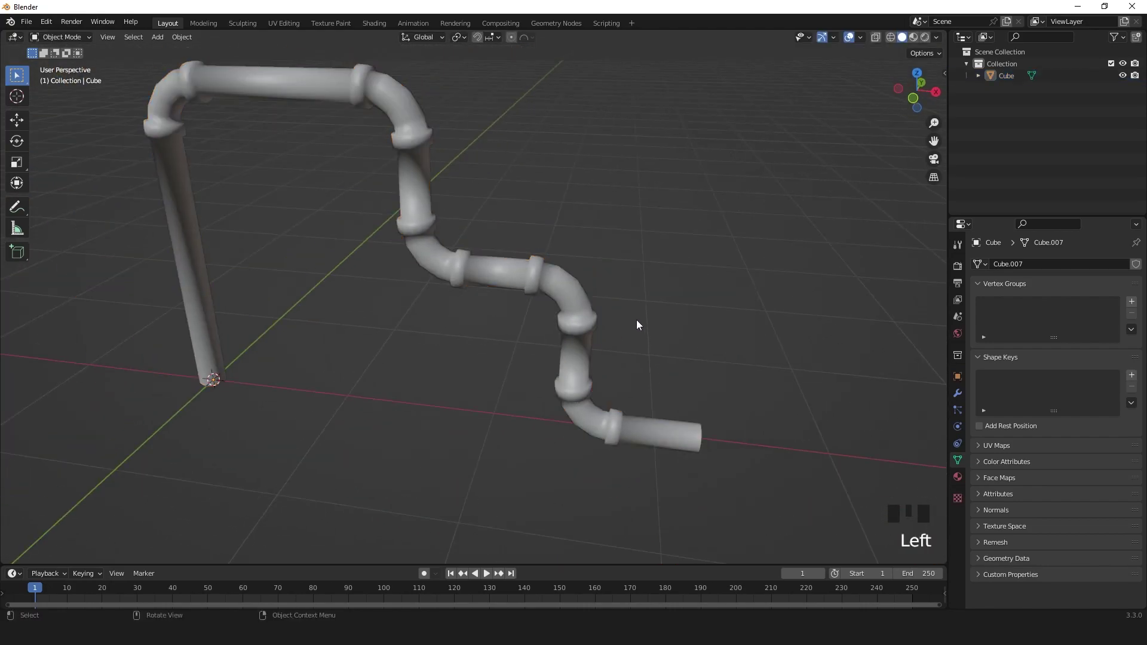
middle_drag(638, 323, 533, 282)
scroll(662, 339, up, 4)
middle_drag(661, 339, 592, 289)
click(589, 288)
right_drag(588, 288, 577, 253)
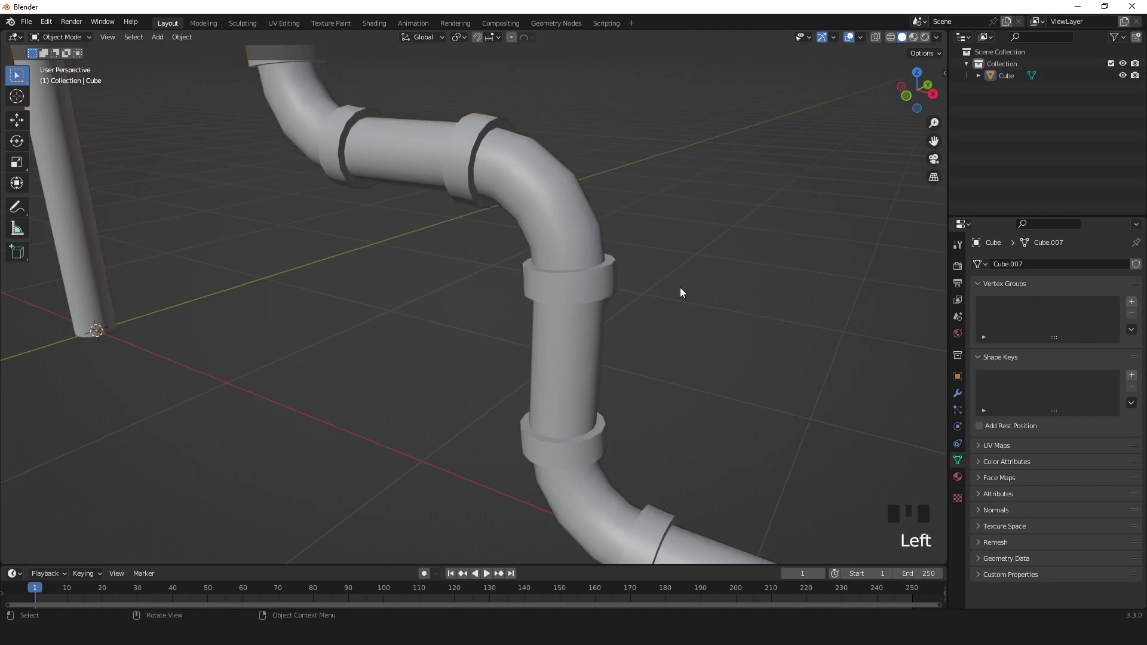
shift+middle_drag(680, 293, 534, 239)
shift+scroll(534, 239, down, 2)
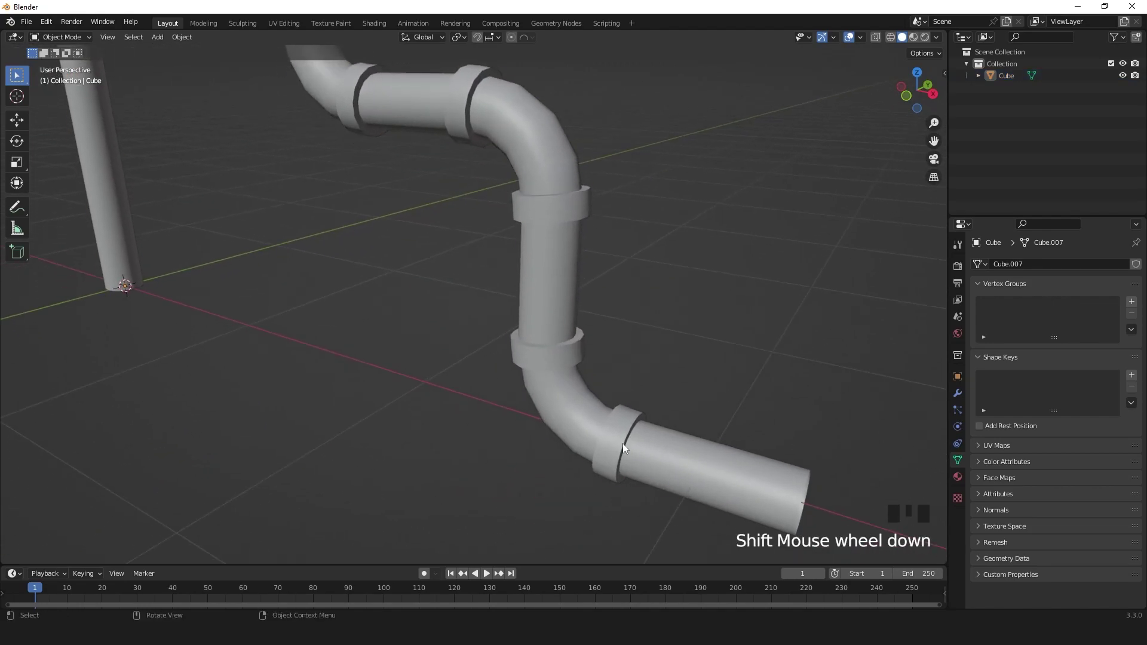
- Select the middle edge loops around the pipe's collars in Edit Mode
key(Tab)
shift+middle_drag(591, 430, 585, 376)
scroll(585, 377, up, 2)
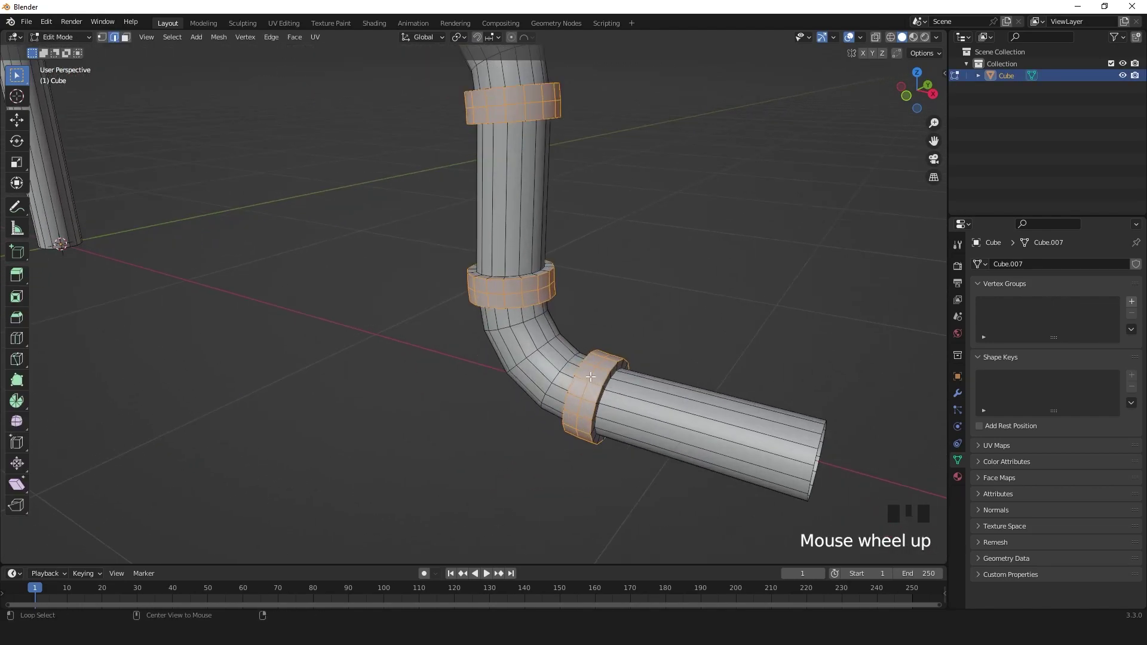
alt+click(590, 376)
shift+middle_drag(507, 279, 687, 431)
alt+shift+click(691, 472)
- Bevel the collars' middle edge loops into very narrow bands with 1 segment
scroll(546, 349, up, 5)
key(ctrl+b)
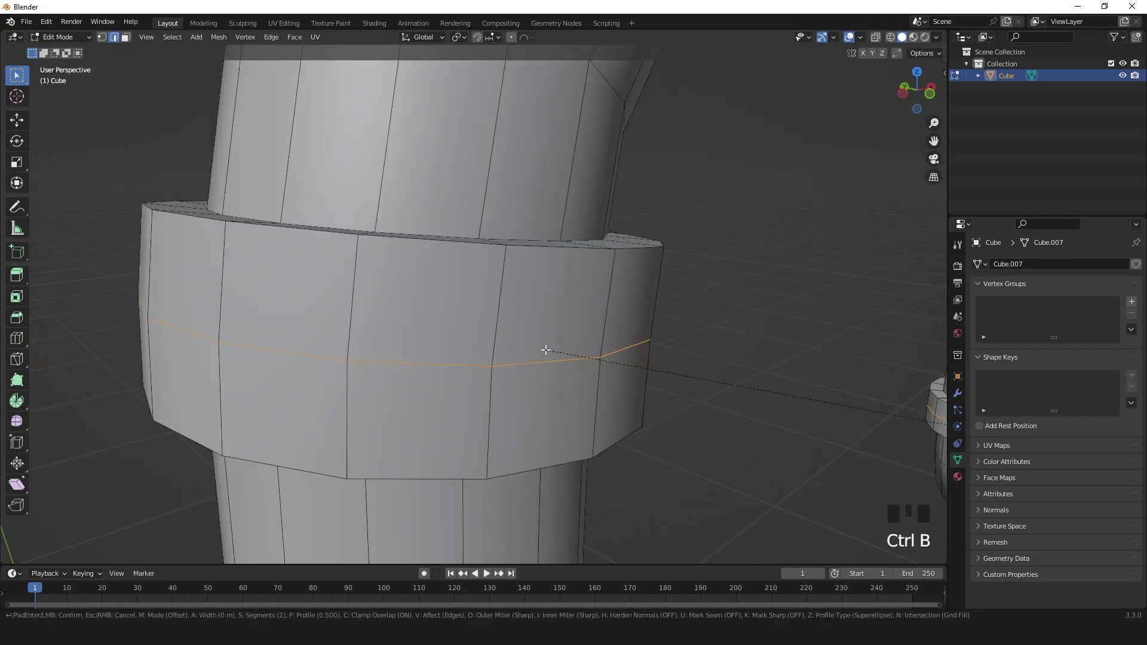
scroll(538, 360, down, 1)
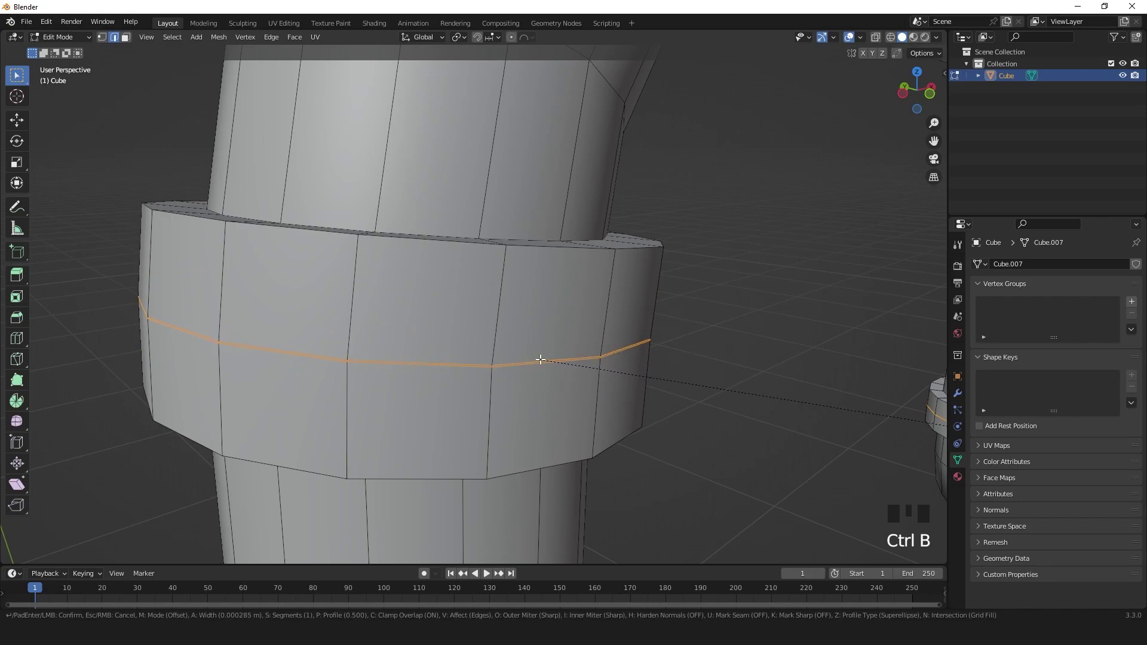
click(538, 359)
- Extrude the narrow bands inward along their normals by about 0.006 m to cut grooves around the collars, and return to Object Mode
shift+middle_drag(538, 384, 615, 333)
scroll(560, 357, down, 5)
scroll(561, 357, down, 6)
shift+middle_drag(561, 357, 510, 306)
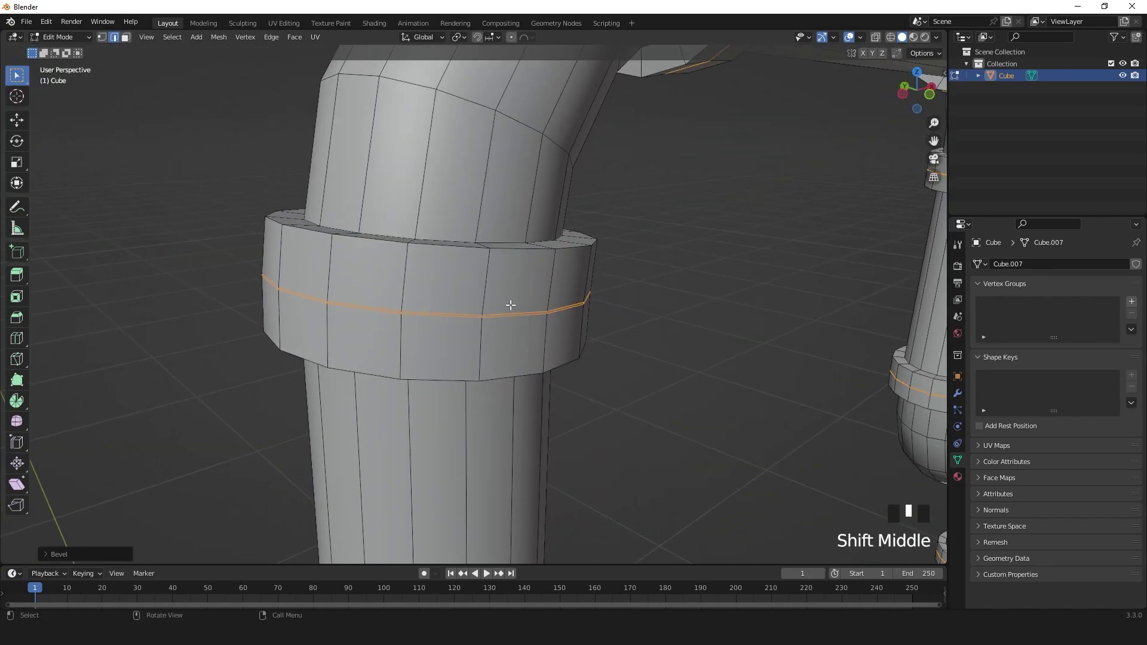
click(295, 37)
click(317, 59)
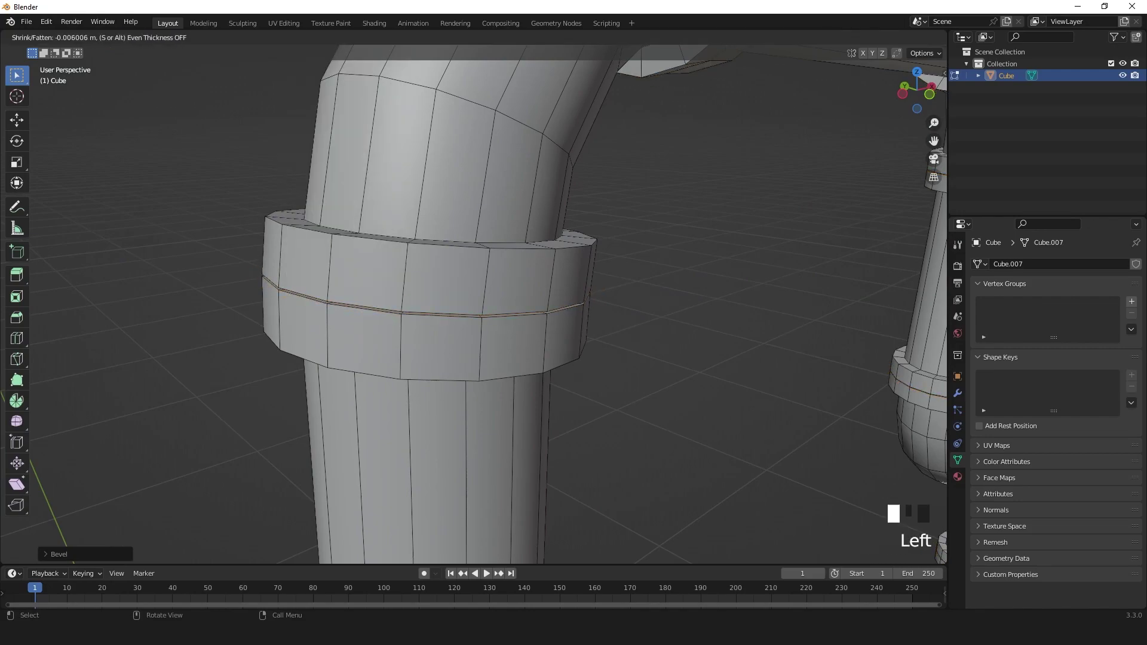
key(Tab)
- Rename the pipe object from Cube to Low_Poly
middle_drag(583, 325, 405, 259)
scroll(697, 343, down, 10)
scroll(501, 280, up, 2)
middle_drag(501, 280, 505, 302)
scroll(584, 366, up, 2)
shift+middle_drag(583, 366, 747, 269)
click(1007, 75)
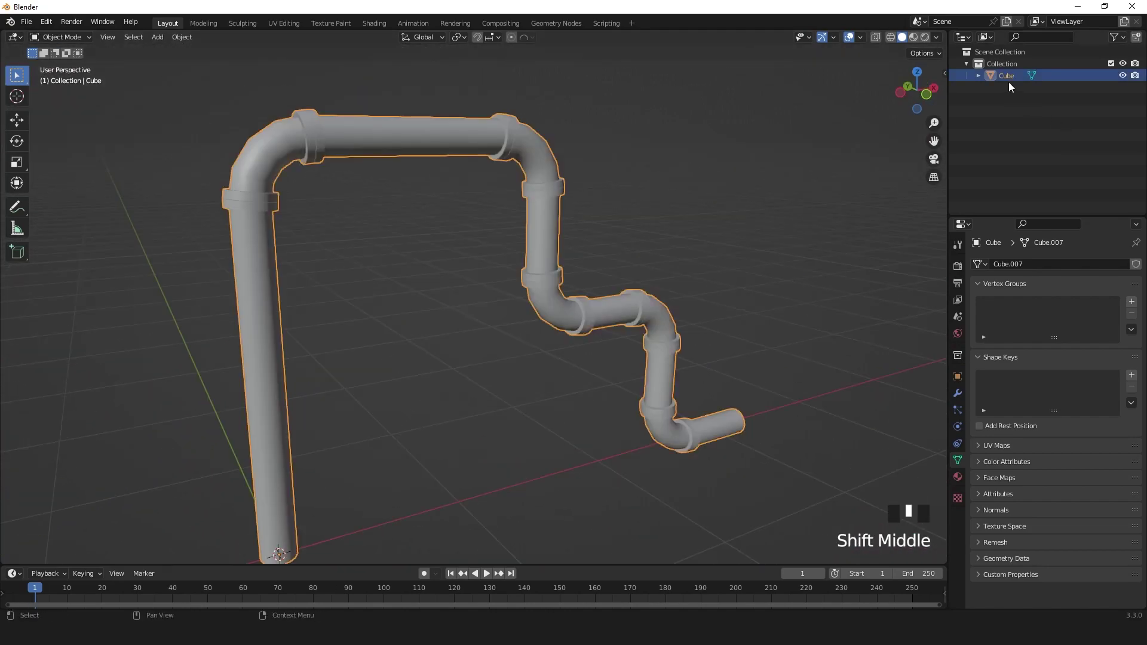
double_click(1007, 75)
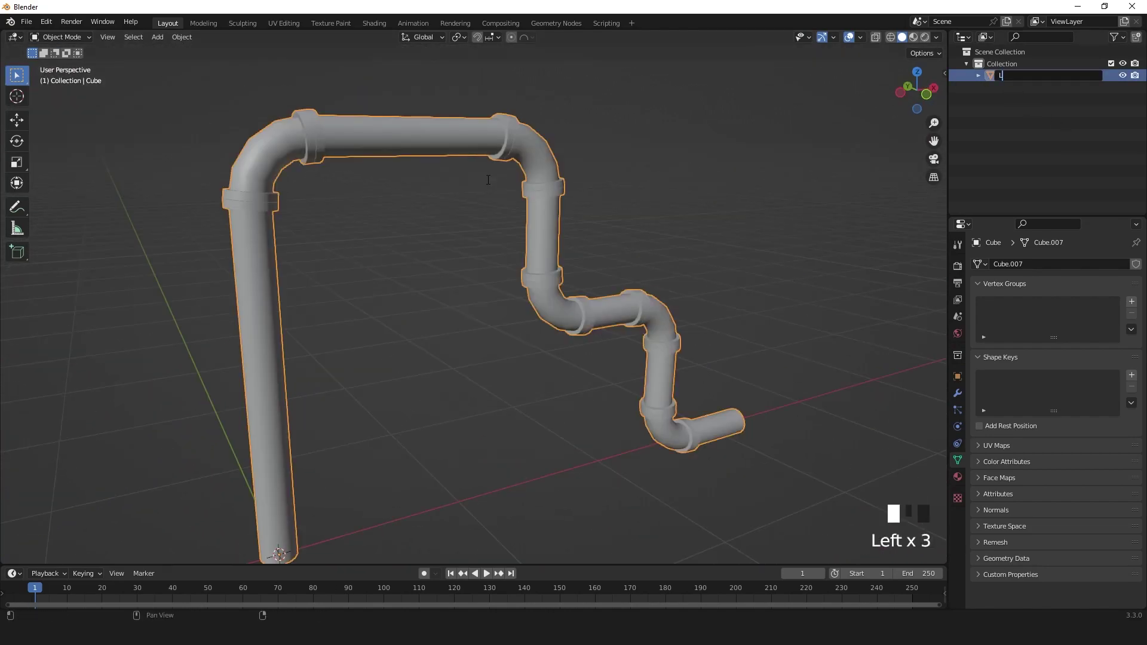
text(Low_Poly)
key(Return)
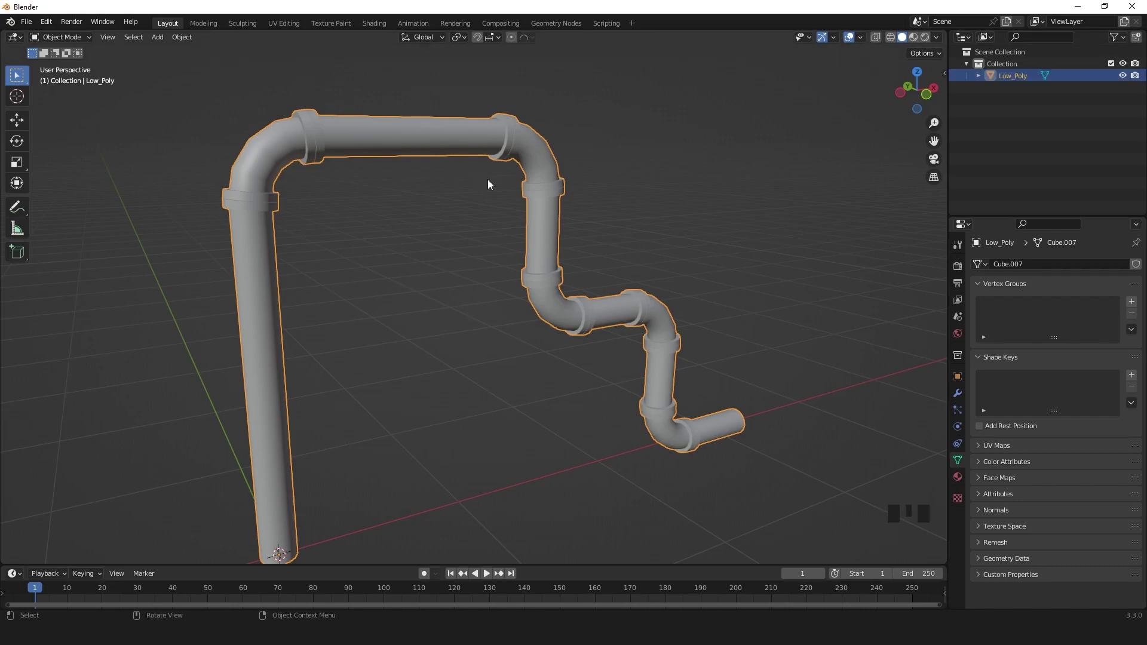
- Select the rim and groove edge loops of the collar on the tall vertical pipe in Edit Mode
key(Tab)
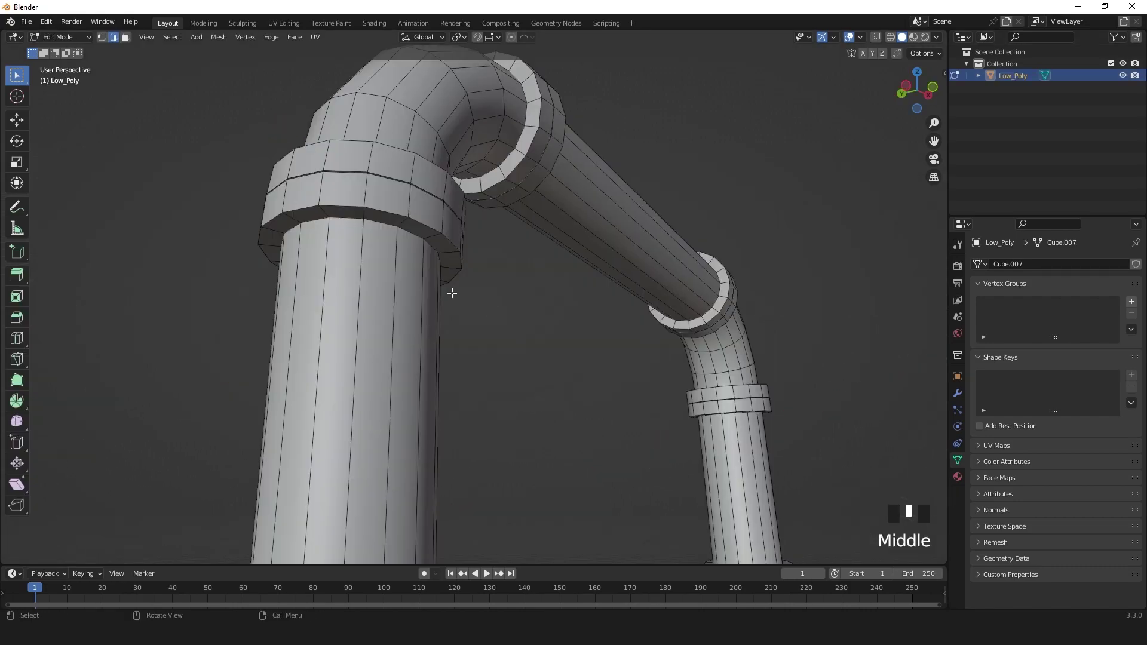
alt+shift+click(381, 211)
shift+middle_drag(381, 210, 409, 275)
scroll(400, 285, up, 5)
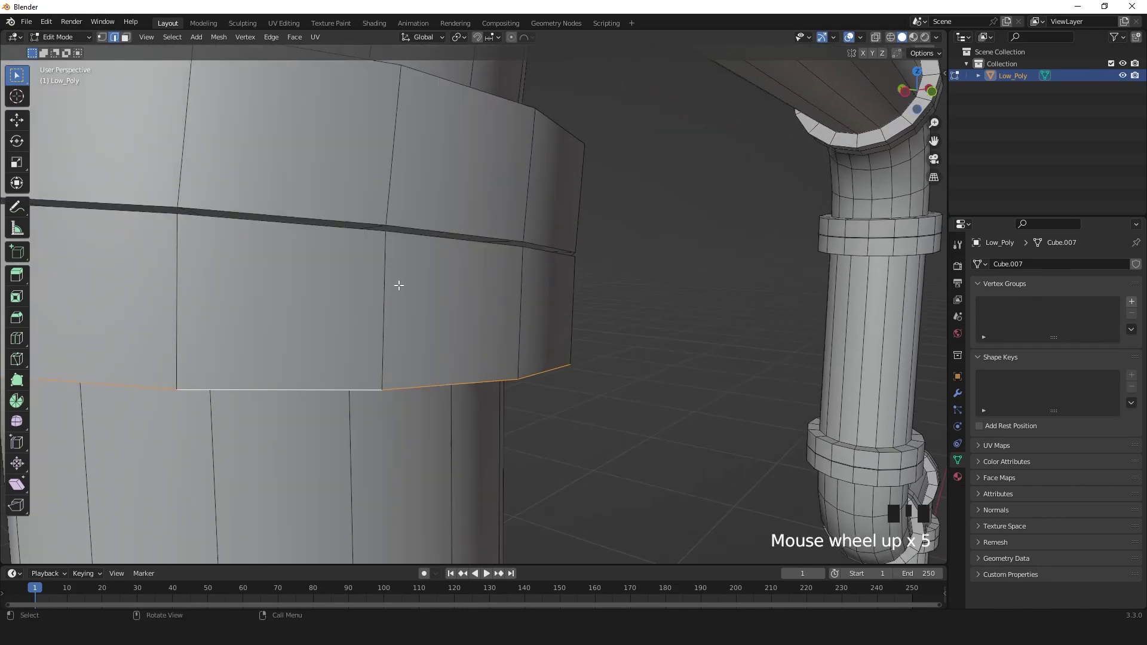
alt+shift+click(349, 222)
alt+shift+click(349, 204)
middle_drag(361, 197, 725, 152)
alt+shift+click(372, 218)
alt+shift+click(390, 254)
- Add the remaining collars' edge loops and a lengthwise edge line along the pipe sections to the selection
middle_drag(880, 43, 497, 399)
scroll(530, 280, down, 2)
alt+shift+click(536, 280)
scroll(536, 279, down, 6)
alt+shift+click(456, 281)
alt+shift+click(456, 282)
scroll(587, 341, down, 8)
scroll(534, 223, up, 5)
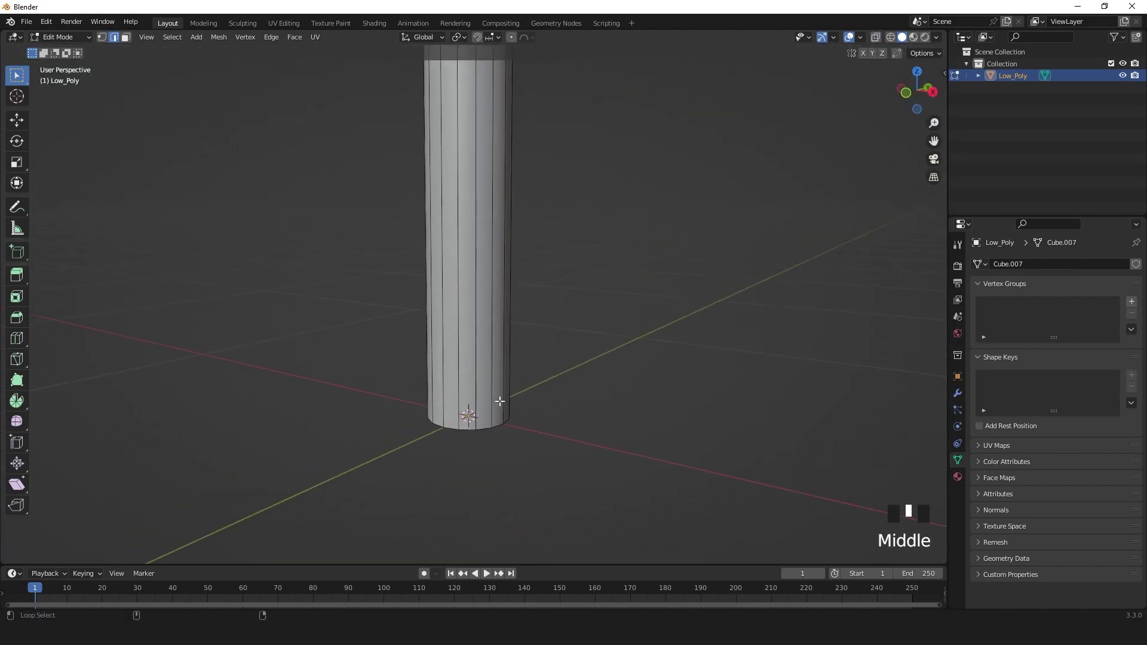
alt+shift+click(501, 401)
- Mark the selected collar loops and lengthwise edges as UV seams
scroll(663, 281, down, 5)
middle_drag(663, 281, 503, 393)
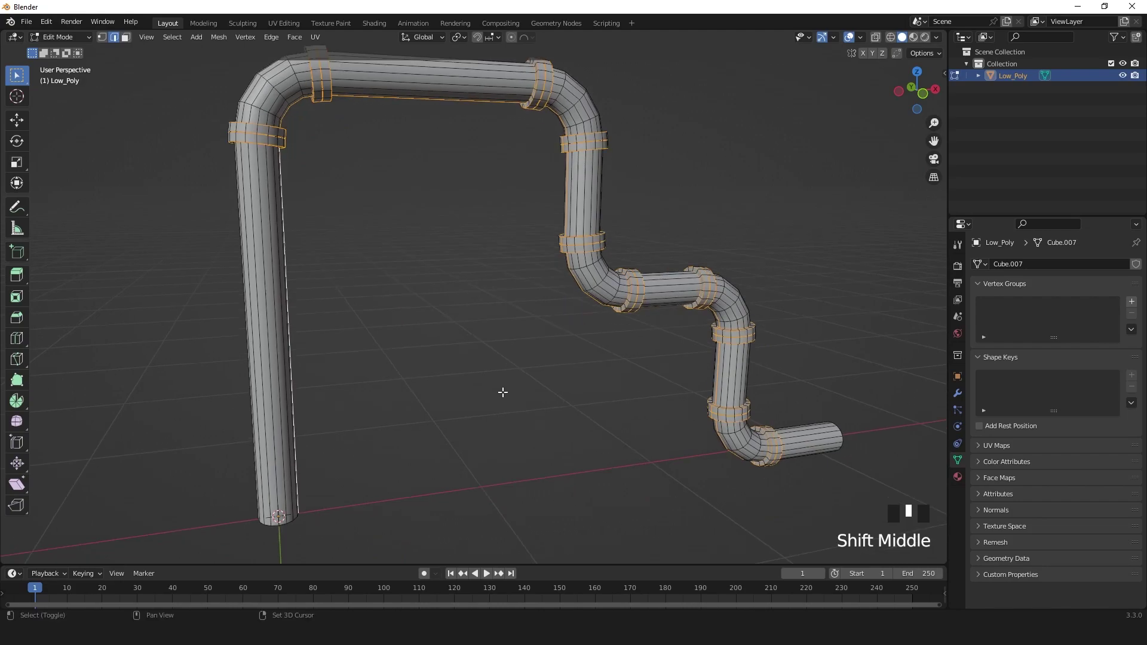
right_drag(526, 322, 530, 320)
scroll(545, 317, down, 3)
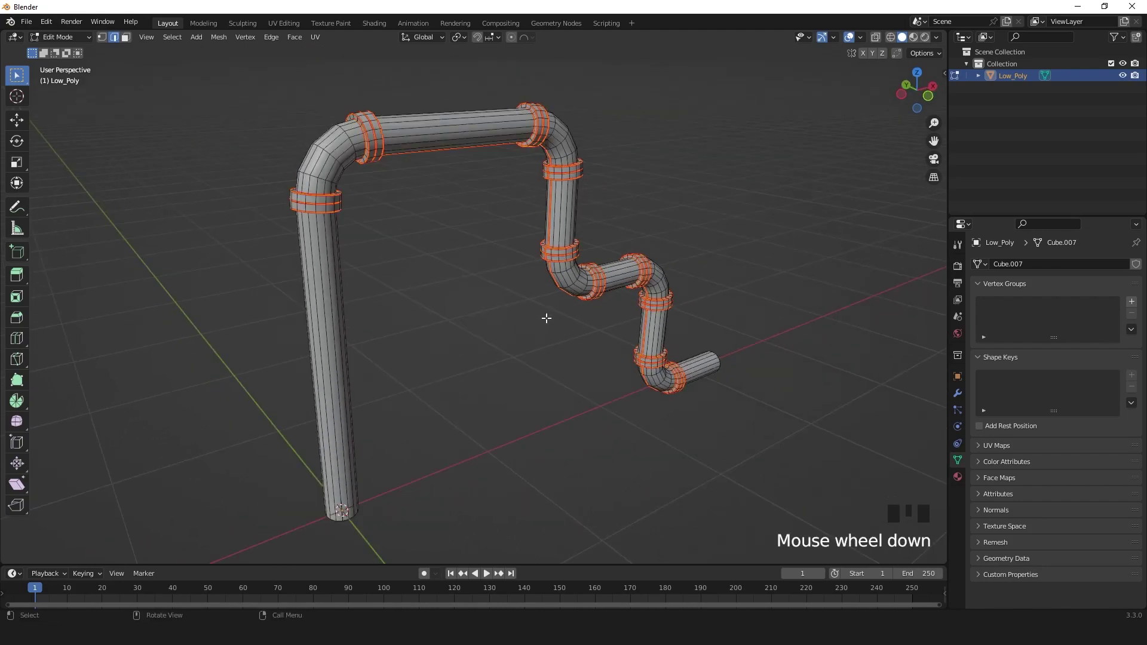
- Apply the pipe's object transform in Object Mode
key(Tab)
key(Tab)
middle_drag(536, 320, 563, 313)
key(Tab)
key(ctrl+a)
click(568, 308)
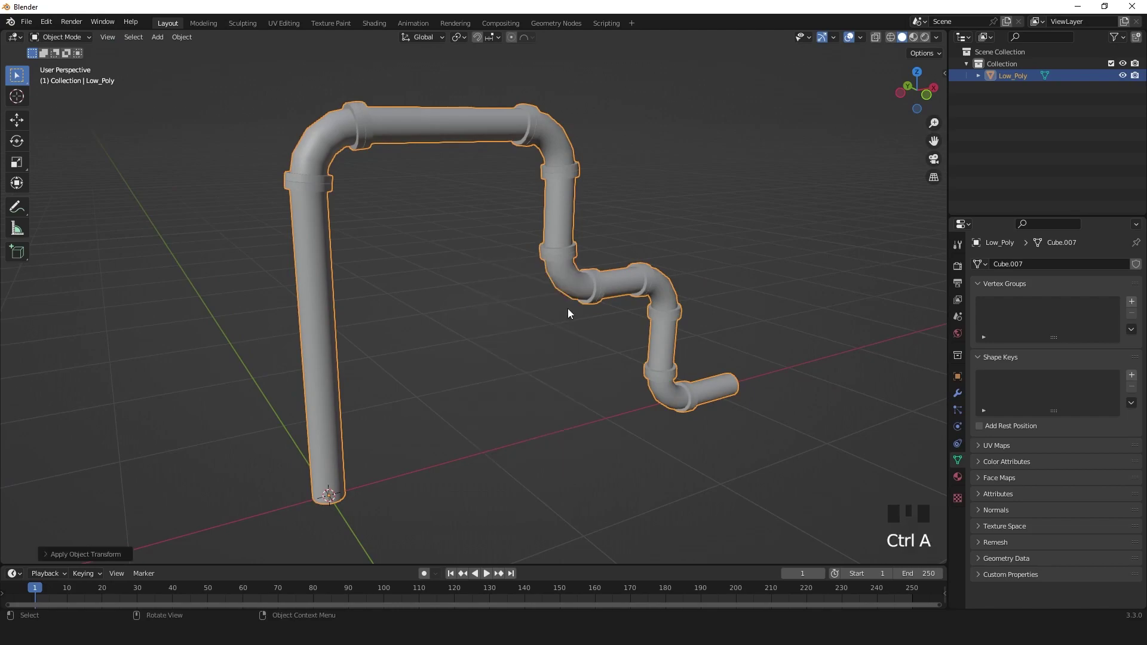
- Unwrap the entire pipe mesh along its seams and show the layout in the UV Editing workspace
key(Tab)
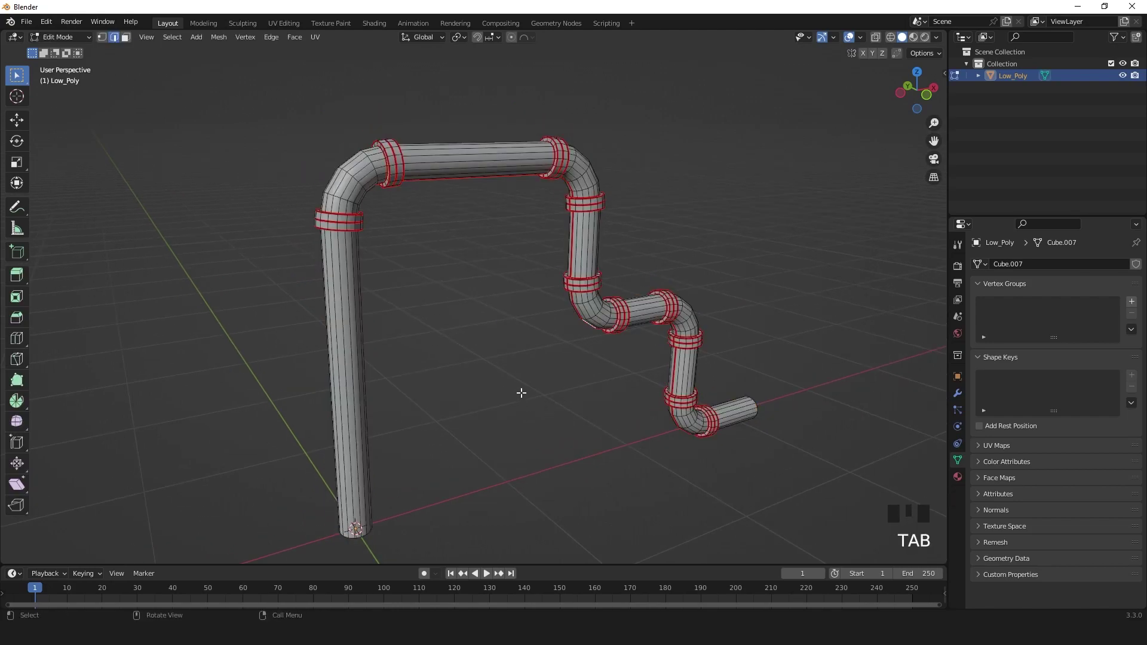
key(a)
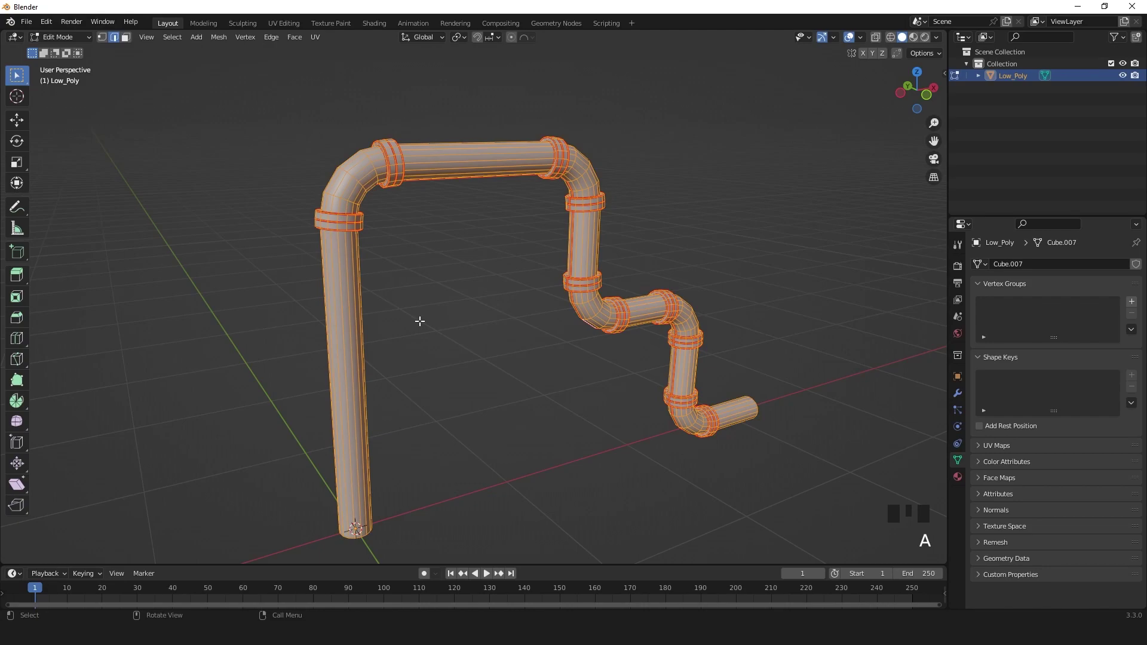
key(u)
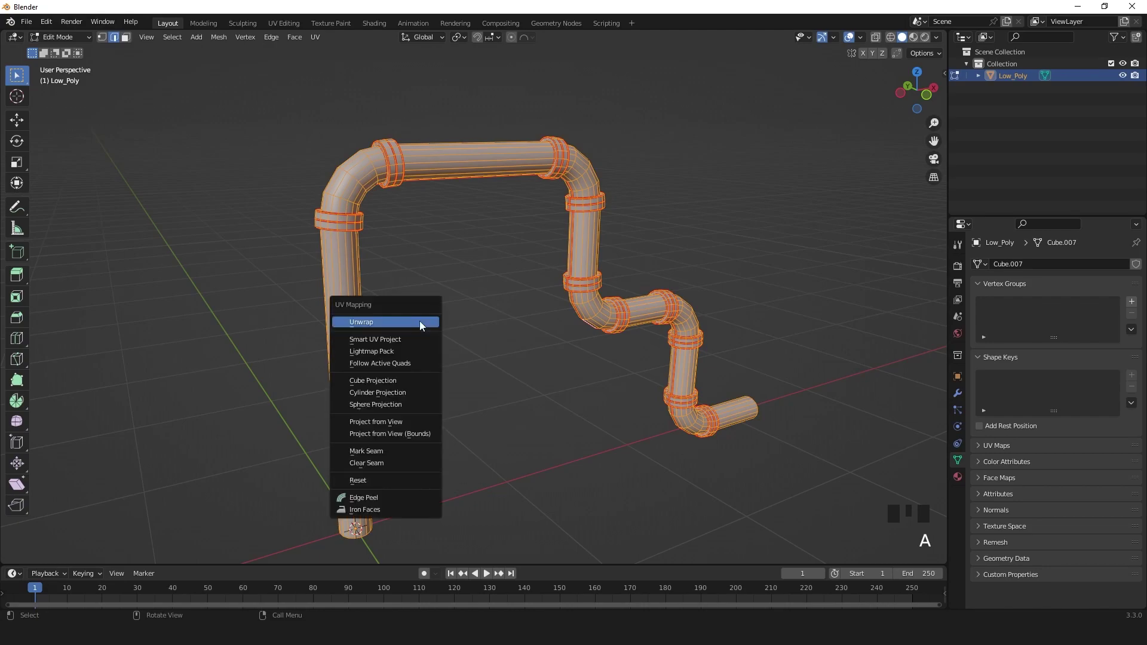
click(420, 321)
click(285, 23)
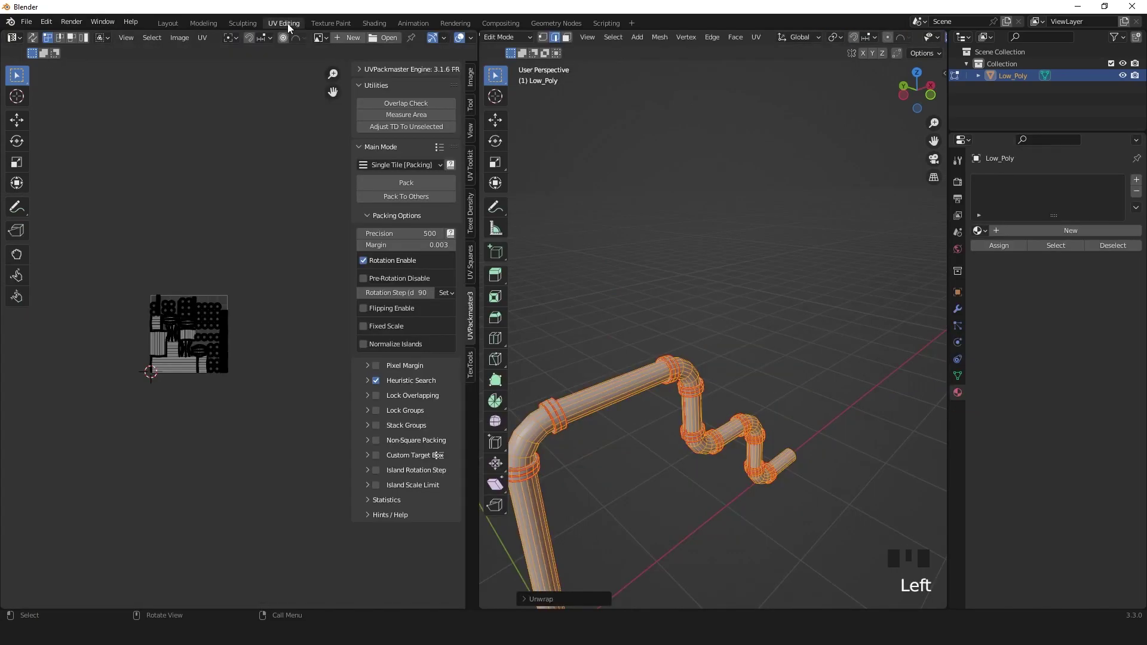
middle_drag(608, 443, 586, 418)
scroll(261, 354, up, 5)
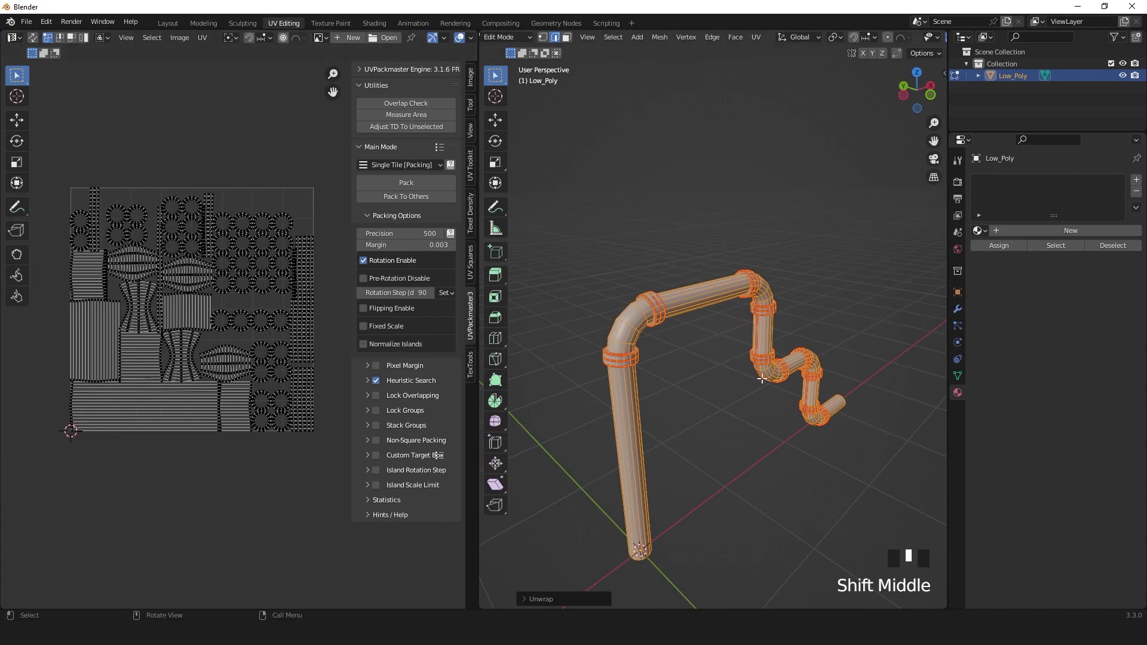
shift+middle_drag(739, 288, 758, 344)
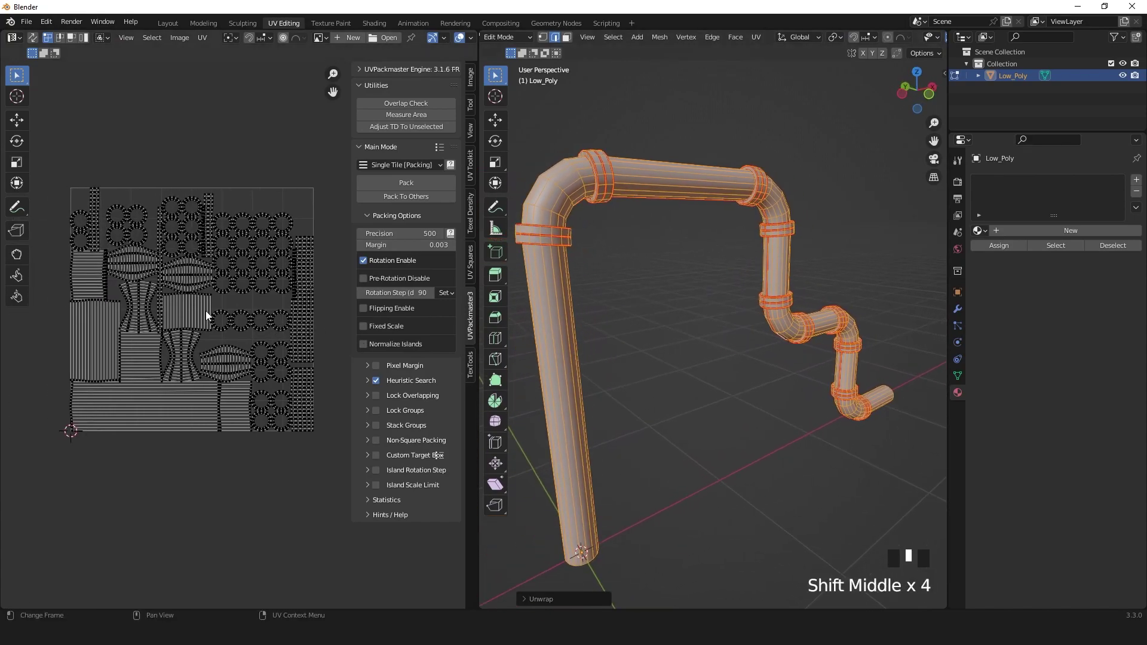
scroll(236, 328, up, 1)
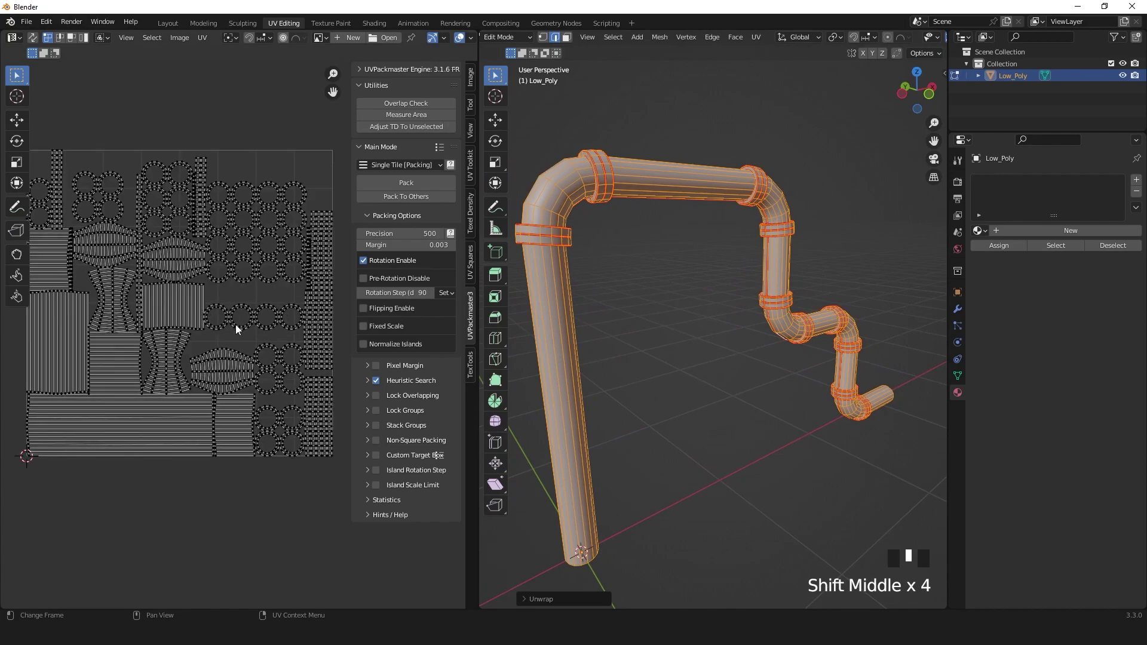
- Assign the existing material named Material to the pipe and return to Object Mode
click(980, 231)
click(1010, 248)
key(Tab)
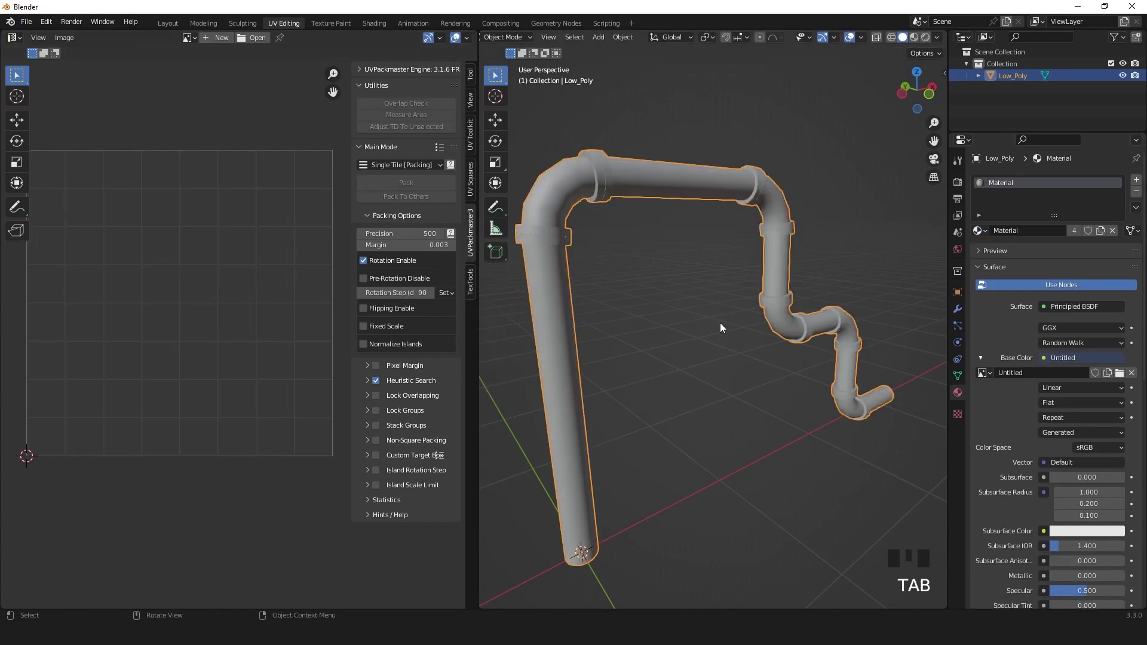
click(754, 318)
click(791, 310)
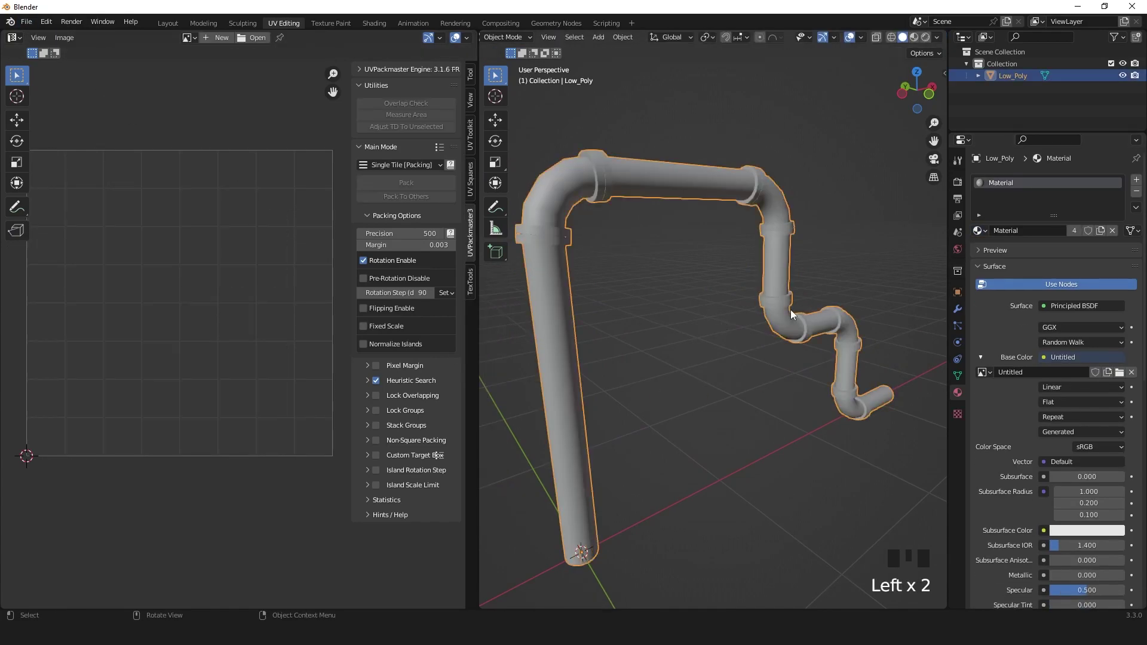
- Replace the material's base color image with a new UV Grid image, setting its width to 2048 px
click(1131, 372)
click(1025, 377)
click(1061, 412)
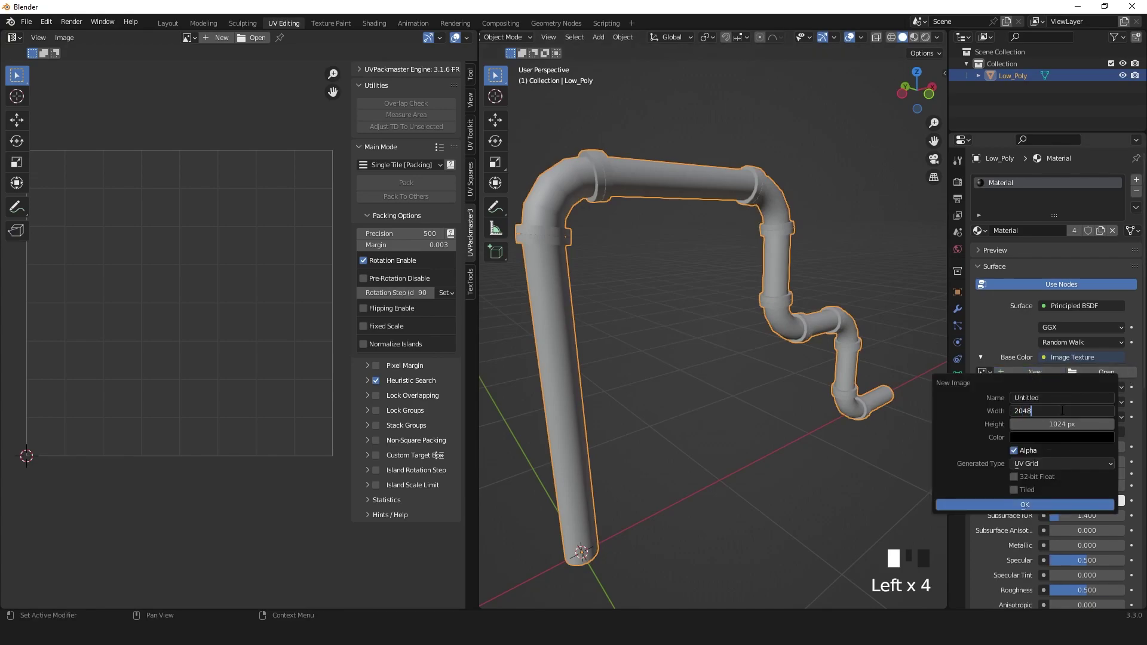
click(1024, 505)
shift+middle_drag(750, 452, 573, 371)
- Rectify the UV islands of the pipe's bends and neighbouring straight sections, and check the checker pattern on the pipe in Object Mode
key(Tab)
key(a)
key(l)
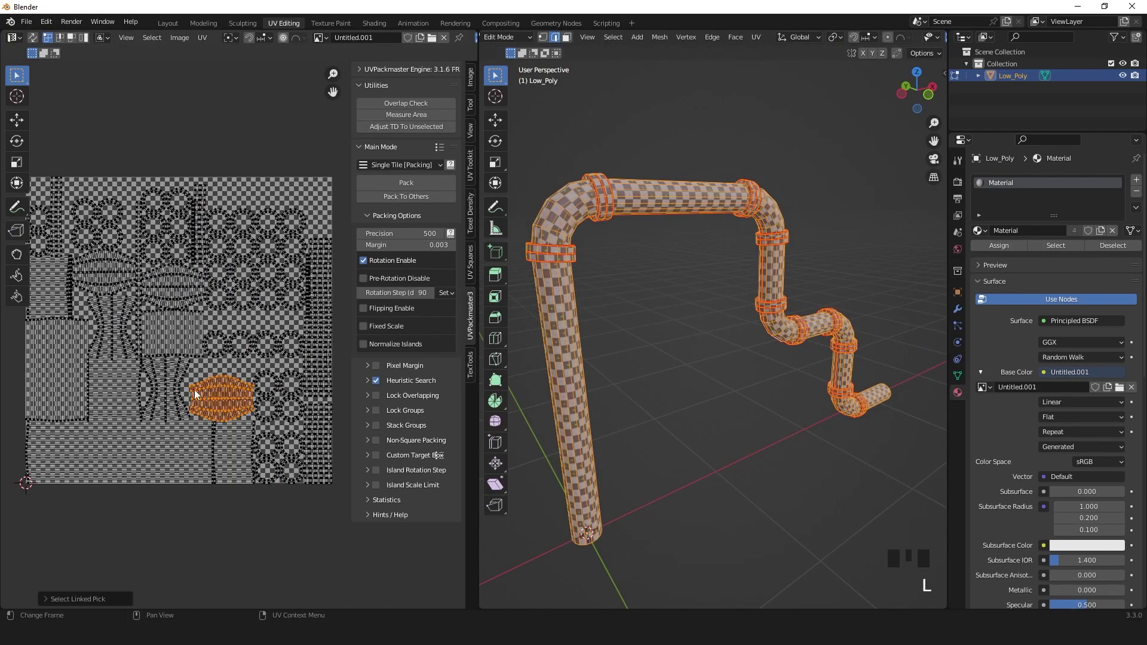
key(l)
key(l)
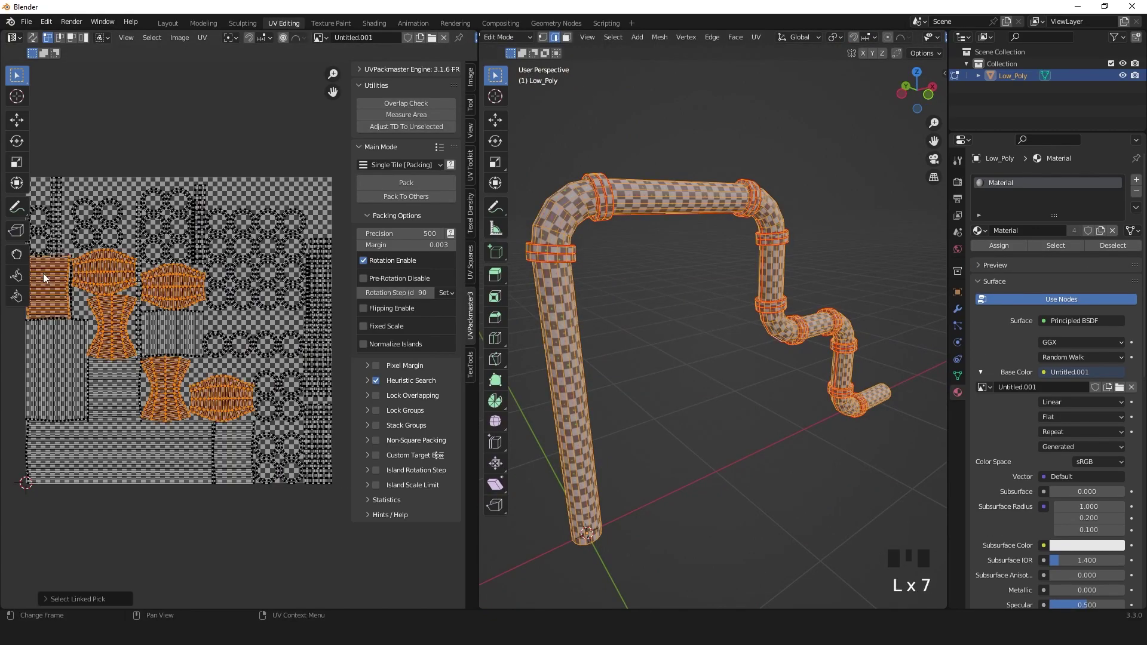
key(l)
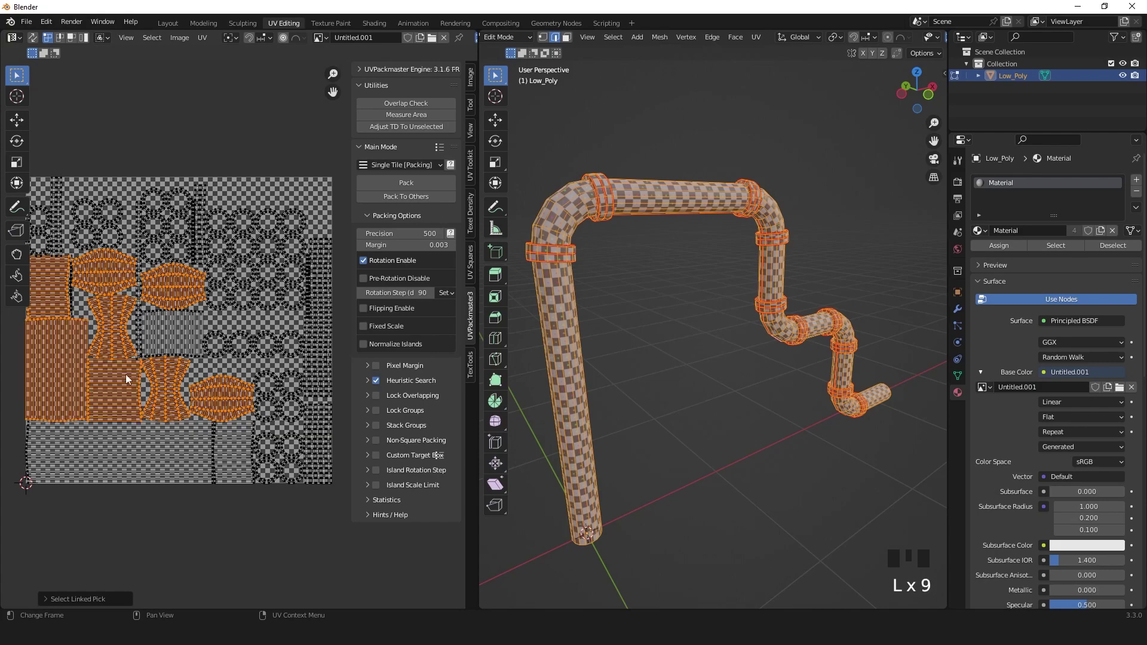
click(202, 38)
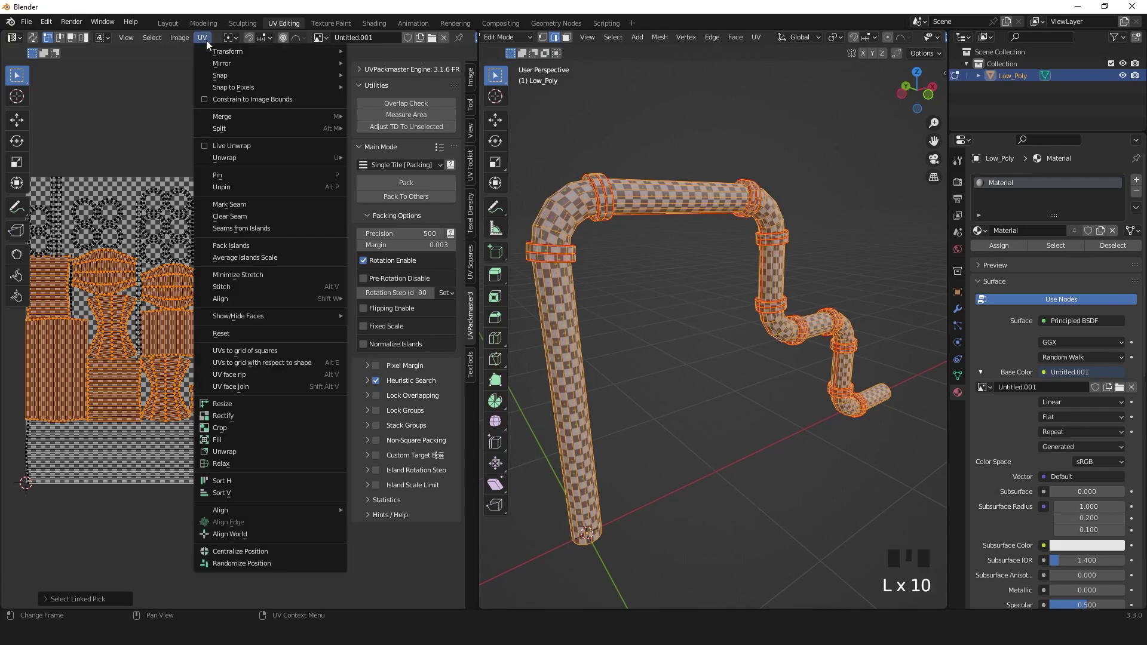
click(263, 417)
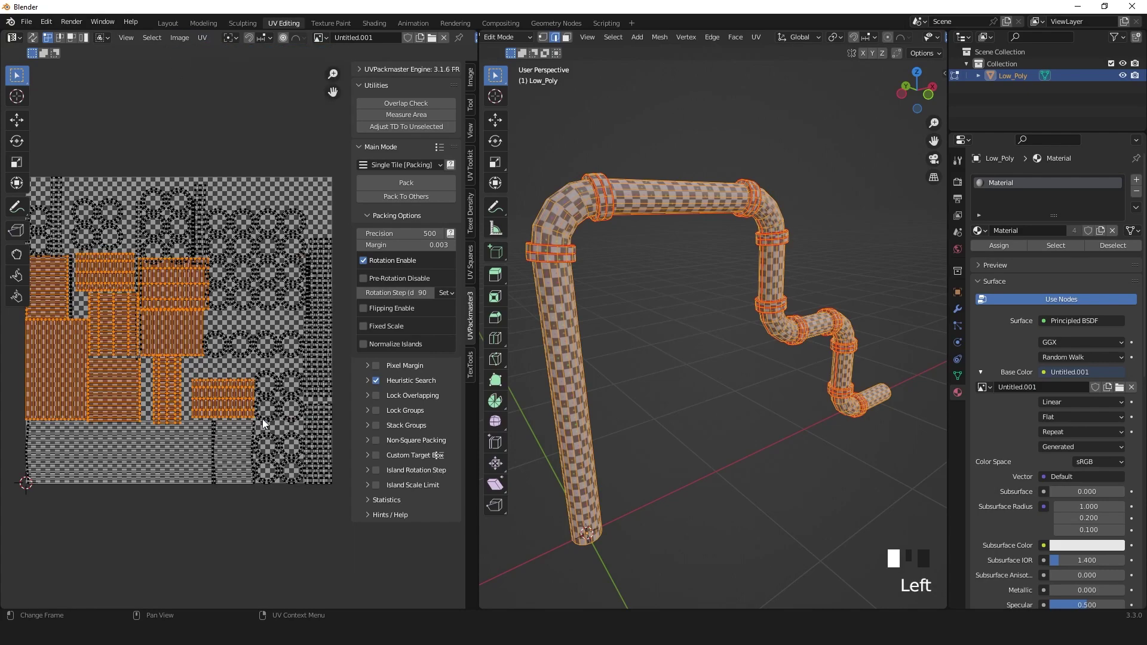
key(Tab)
shift+scroll(605, 274, up, 2)
scroll(641, 335, down, 2)
shift+middle_drag(673, 337, 669, 249)
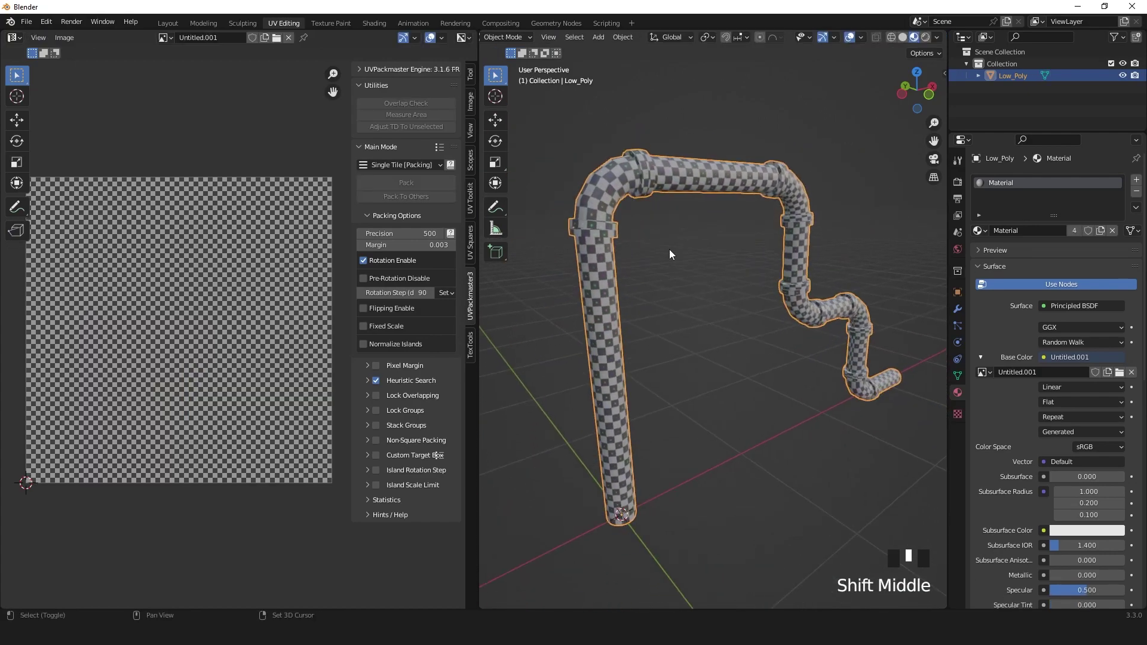
- Average the scale of all the pipe's UV islands
key(Tab)
key(a)
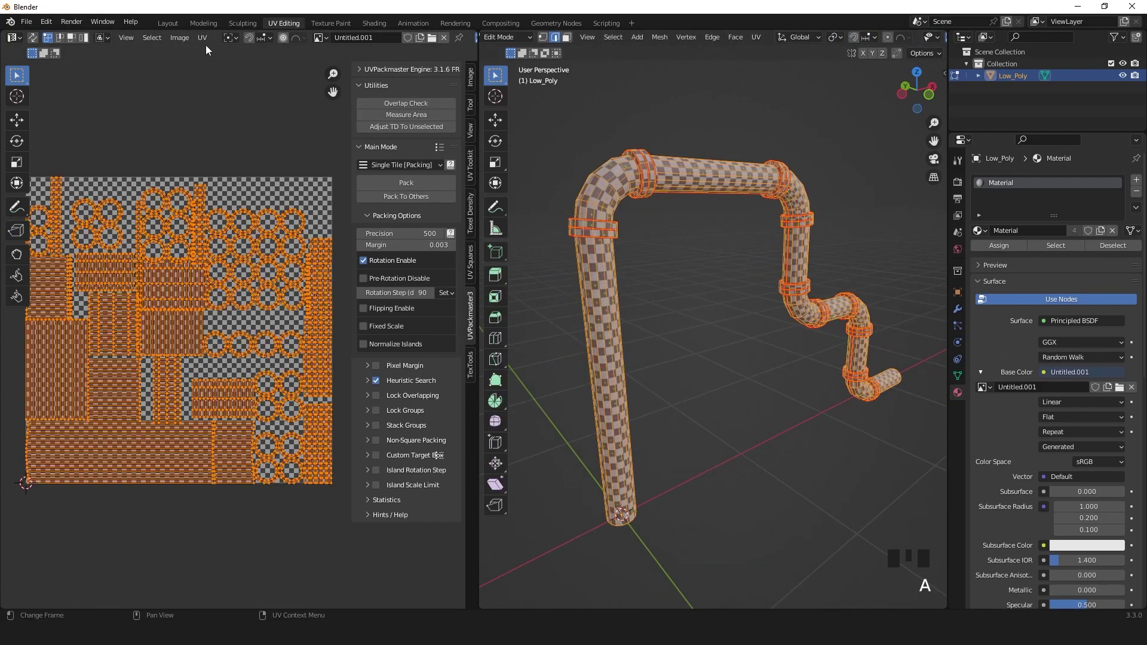
click(202, 37)
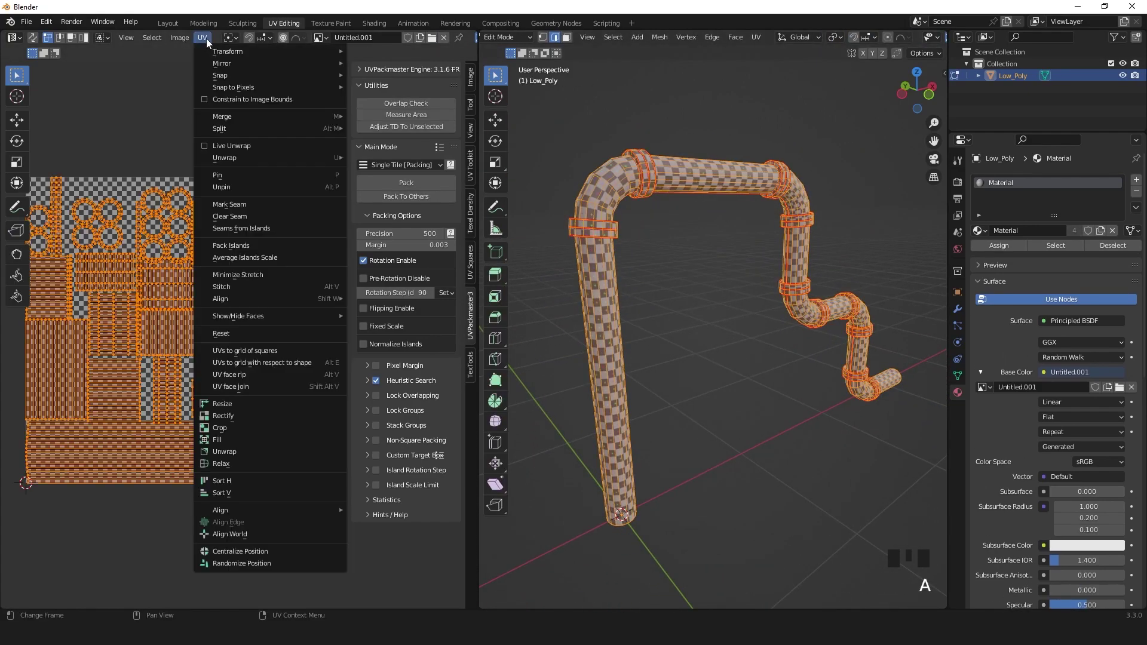
click(270, 259)
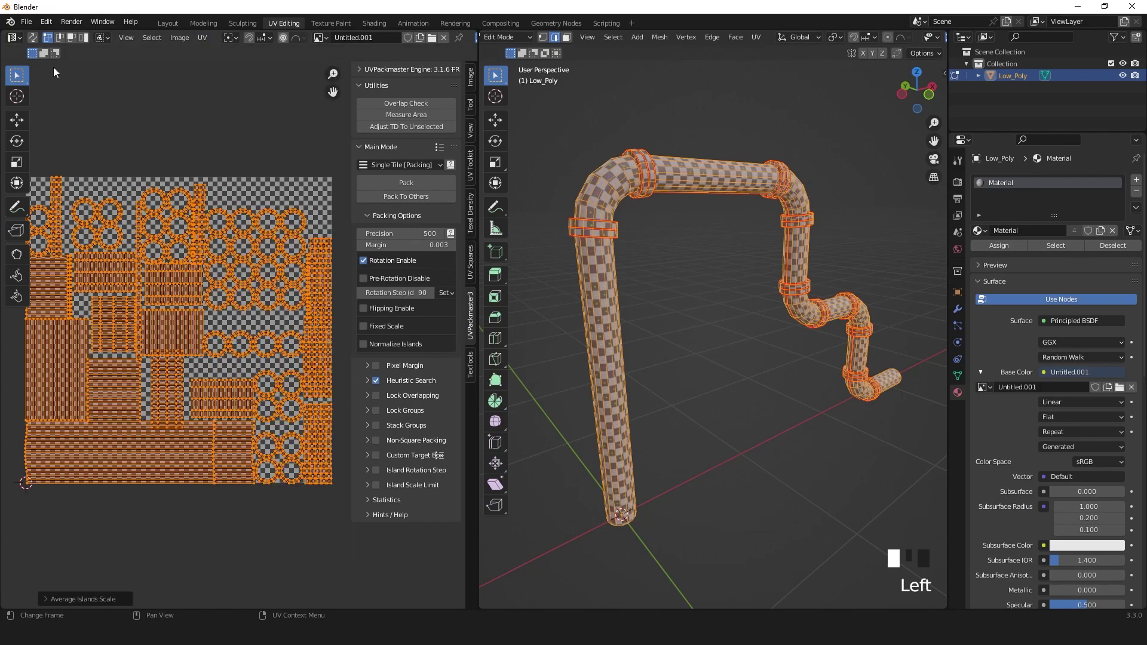
- Pack all UV islands with Pack Islands, and repack them with UVPackmaster in Single Tile mode
click(203, 37)
click(258, 250)
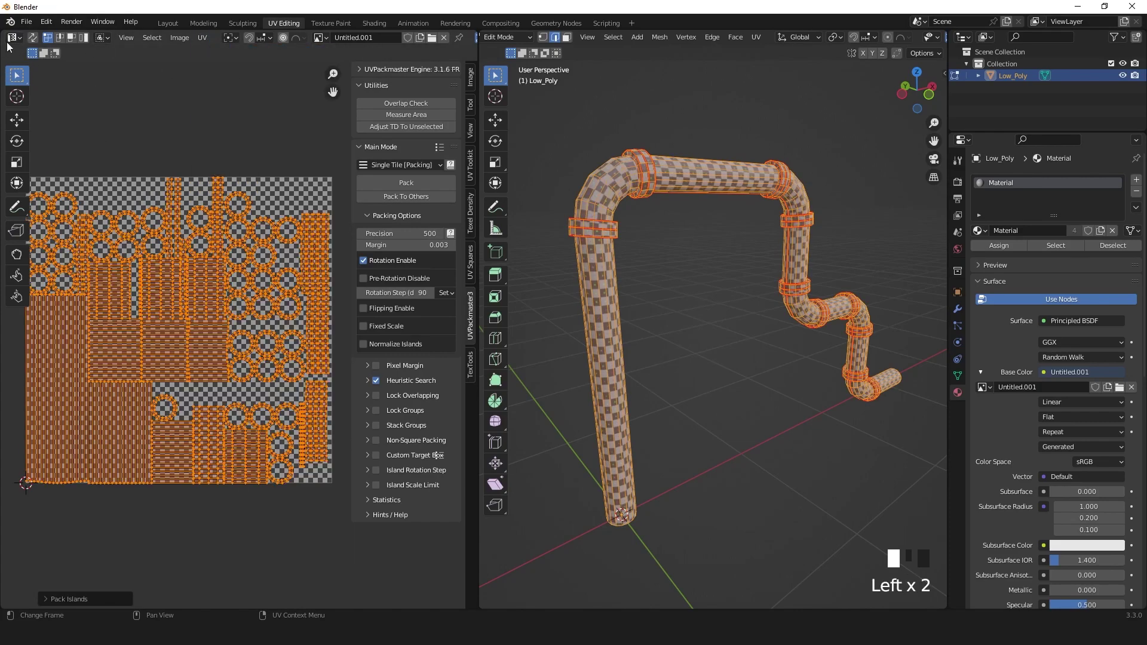
click(407, 184)
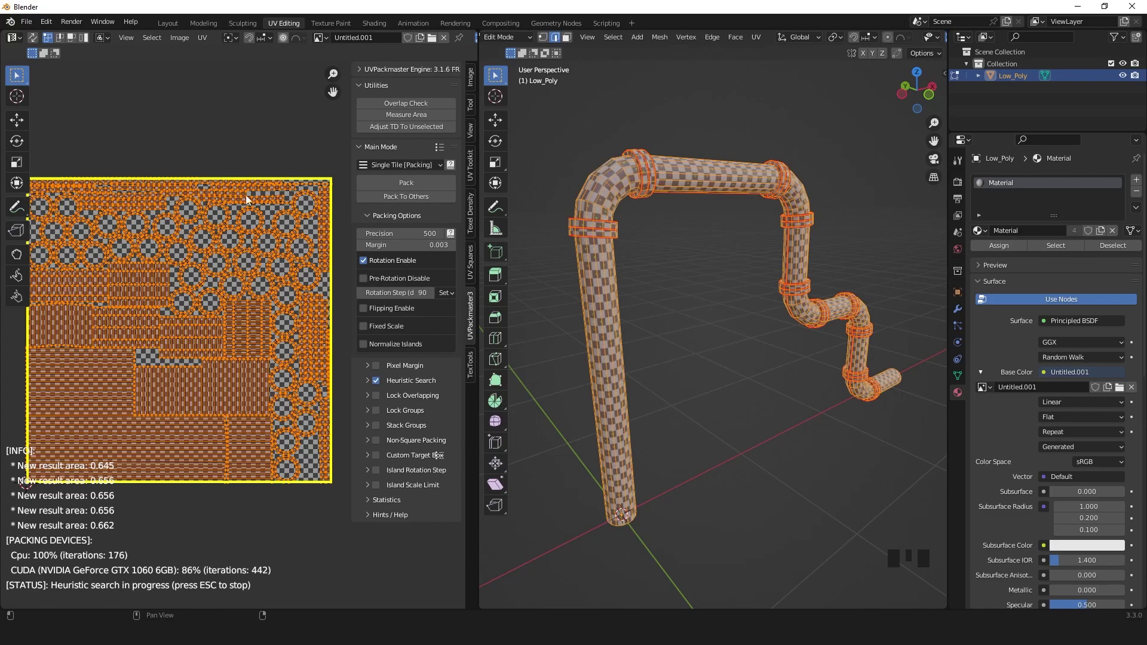
- Stop the heuristic UV packing and inspect the checker texture on the pipe in Object Mode
key(Escape)
key(Tab)
shift+middle_drag(621, 257, 673, 333)
scroll(611, 281, up, 5)
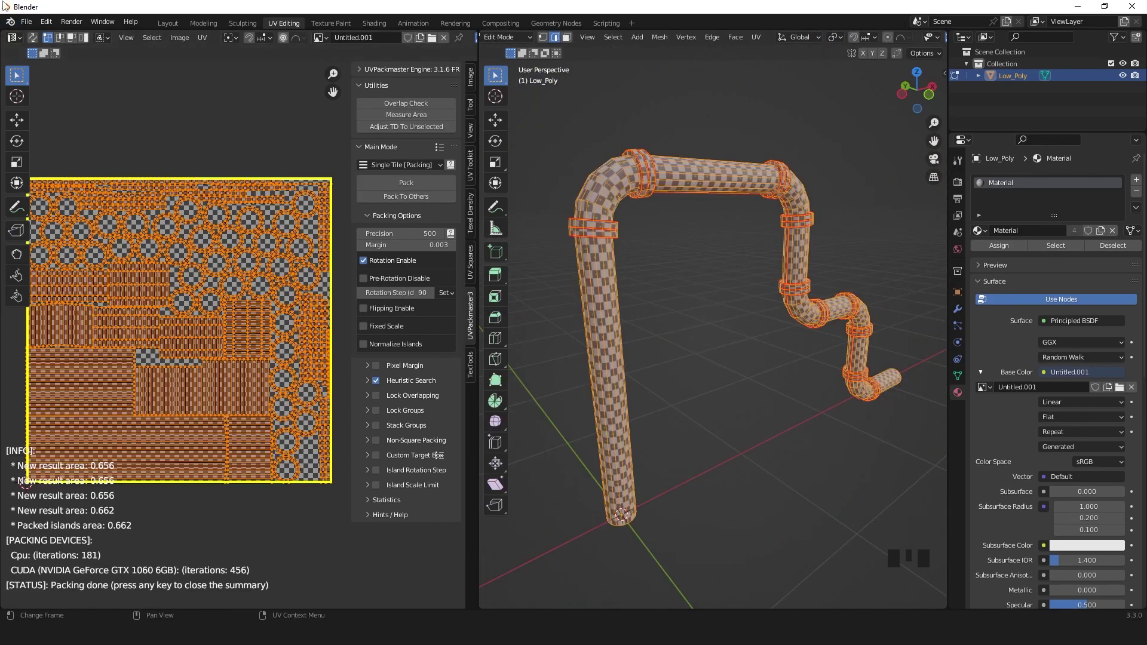
key(Tab)
shift+middle_drag(624, 248, 877, 315)
scroll(672, 332, up, 6)
click(652, 248)
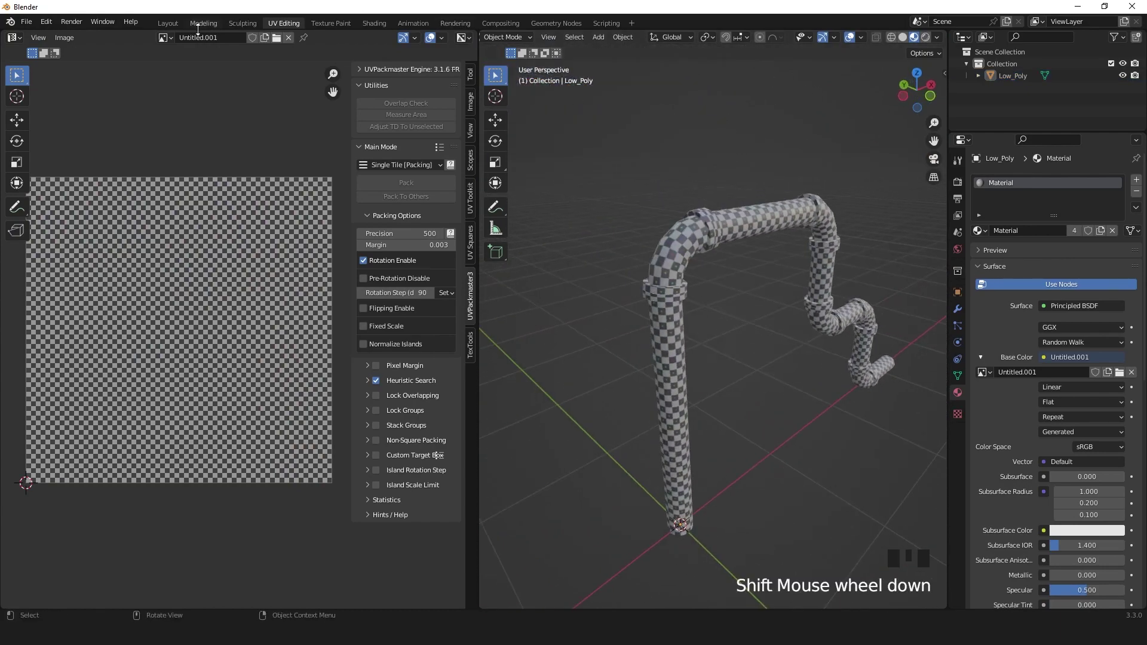
- In the Layout workspace, duplicate the pipe in place, name the copy High_Poly, and hide Low_Poly
click(168, 23)
middle_drag(454, 287, 532, 279)
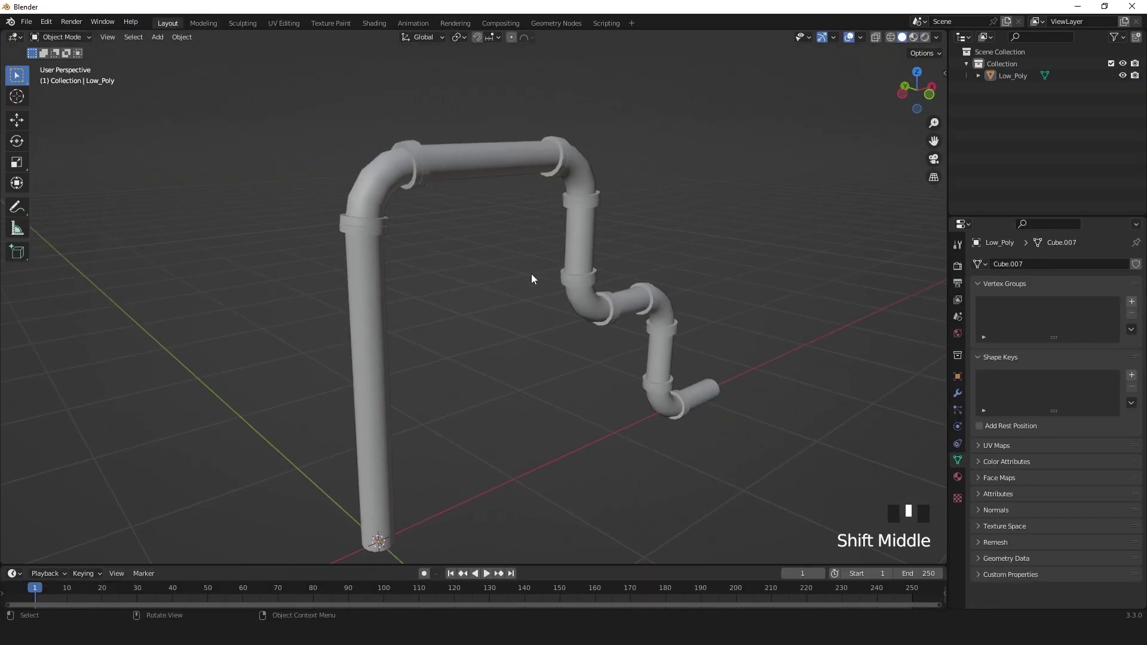
click(569, 263)
key(shift+d)
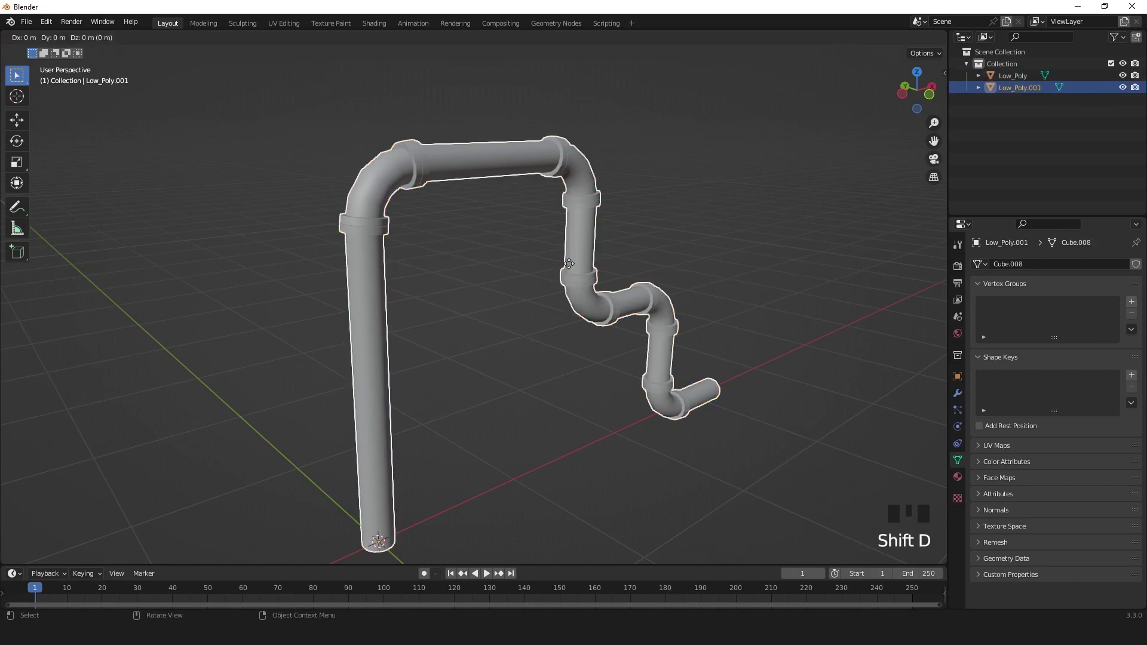
right_click(569, 263)
shift+middle_drag(569, 264, 586, 276)
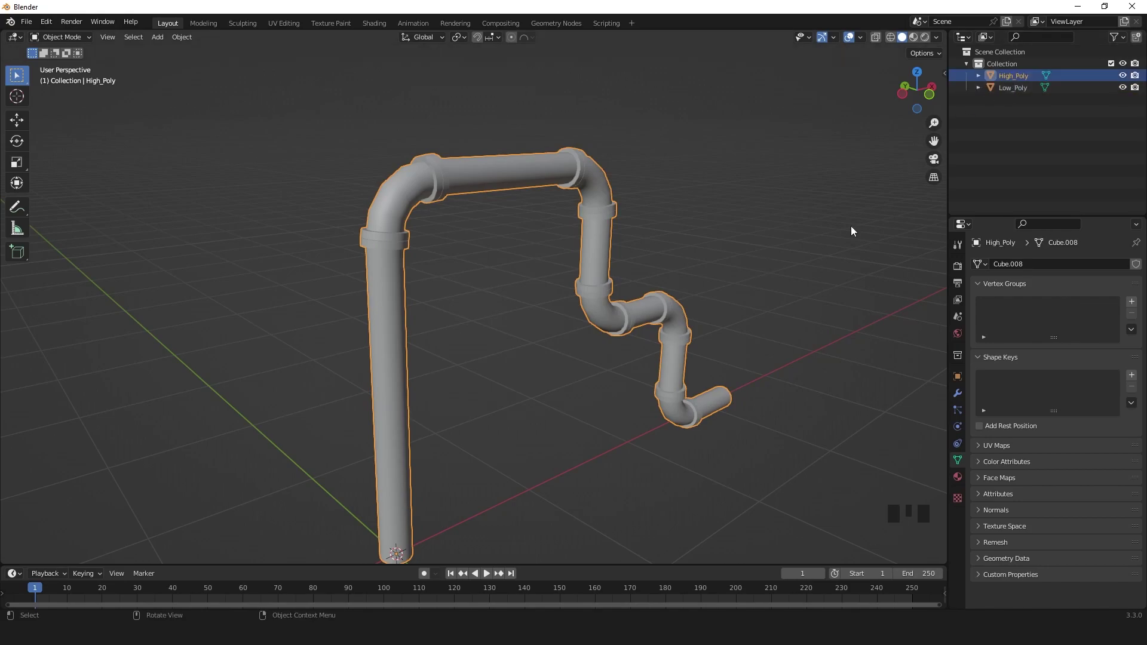
shift+middle_drag(861, 230, 951, 196)
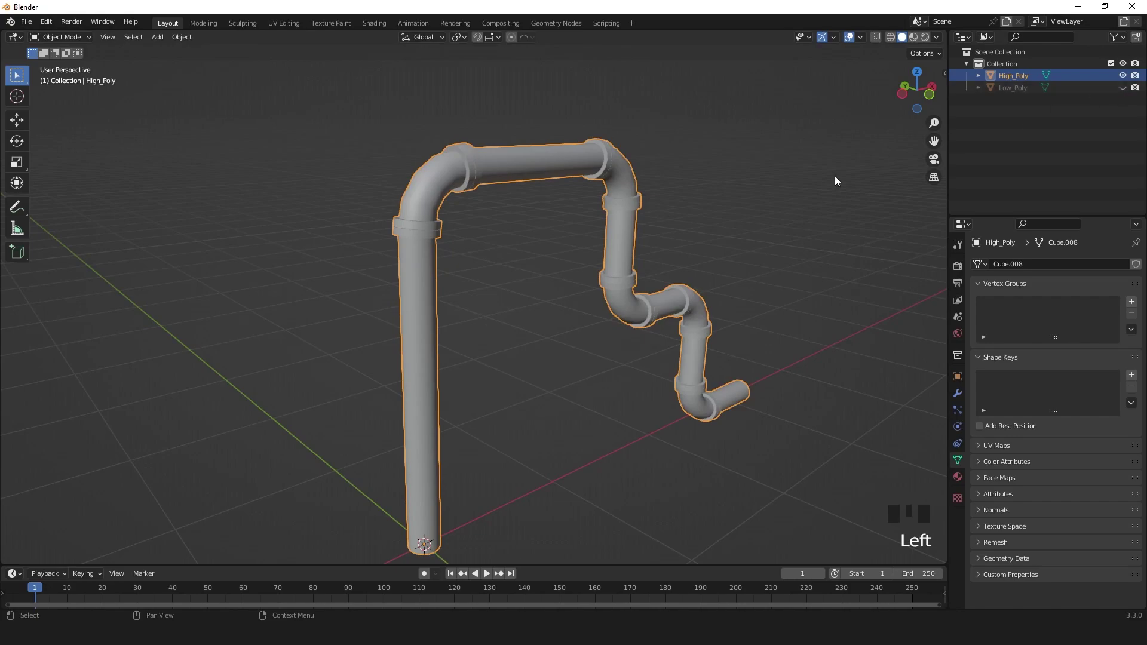
- Add a Bevel modifier to High_Poly with an amount of 0.044 m and 3 segments
click(958, 394)
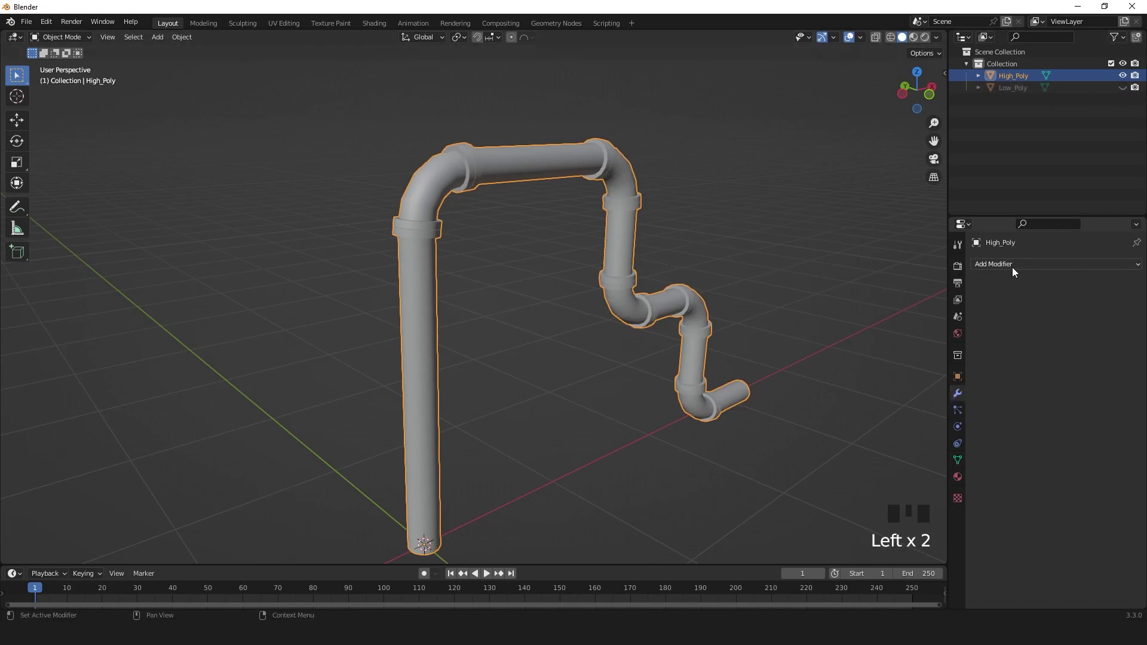
click(1012, 264)
click(866, 310)
scroll(671, 307, up, 7)
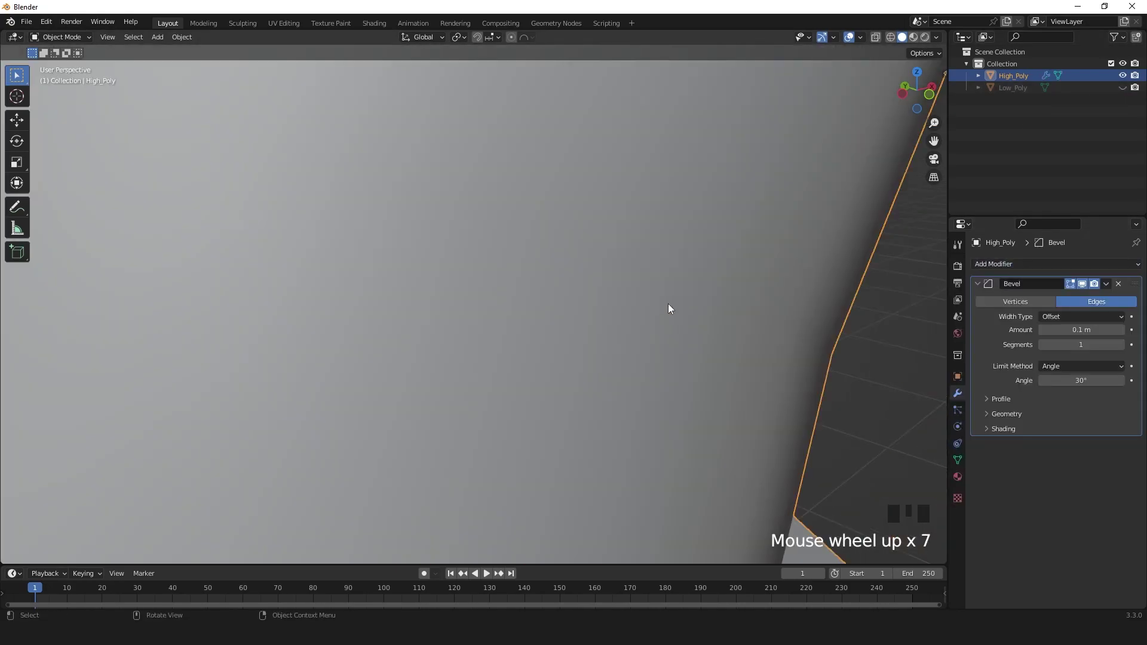
scroll(622, 236, down, 6)
scroll(710, 207, down, 5)
shift+middle_drag(710, 207, 582, 336)
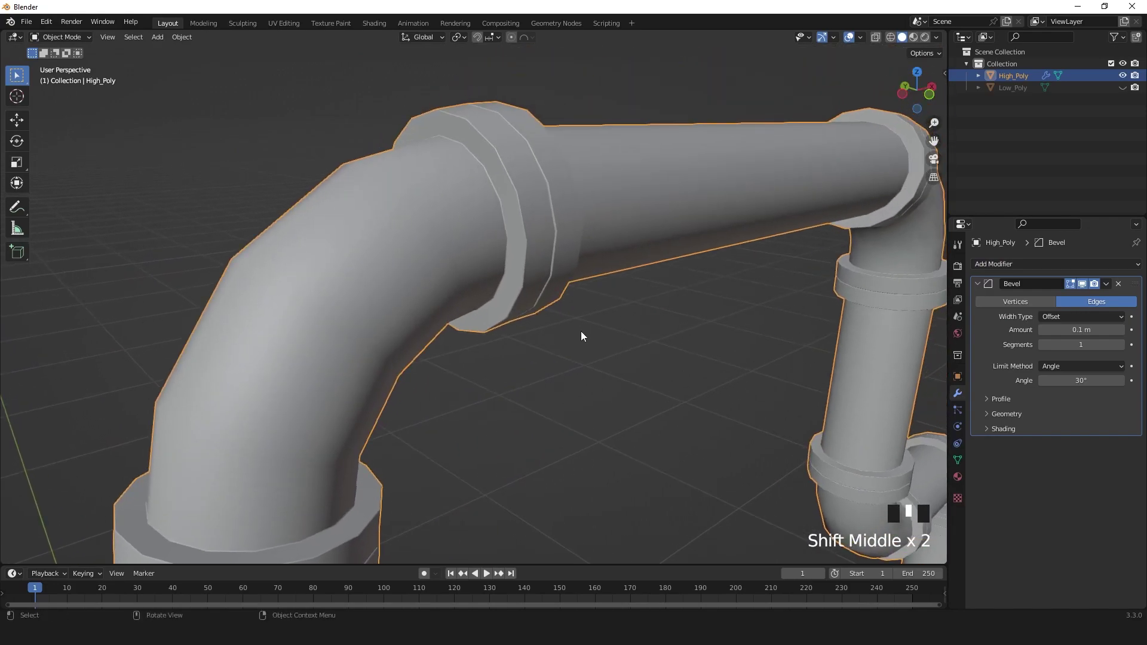
click(1122, 345)
click(1121, 345)
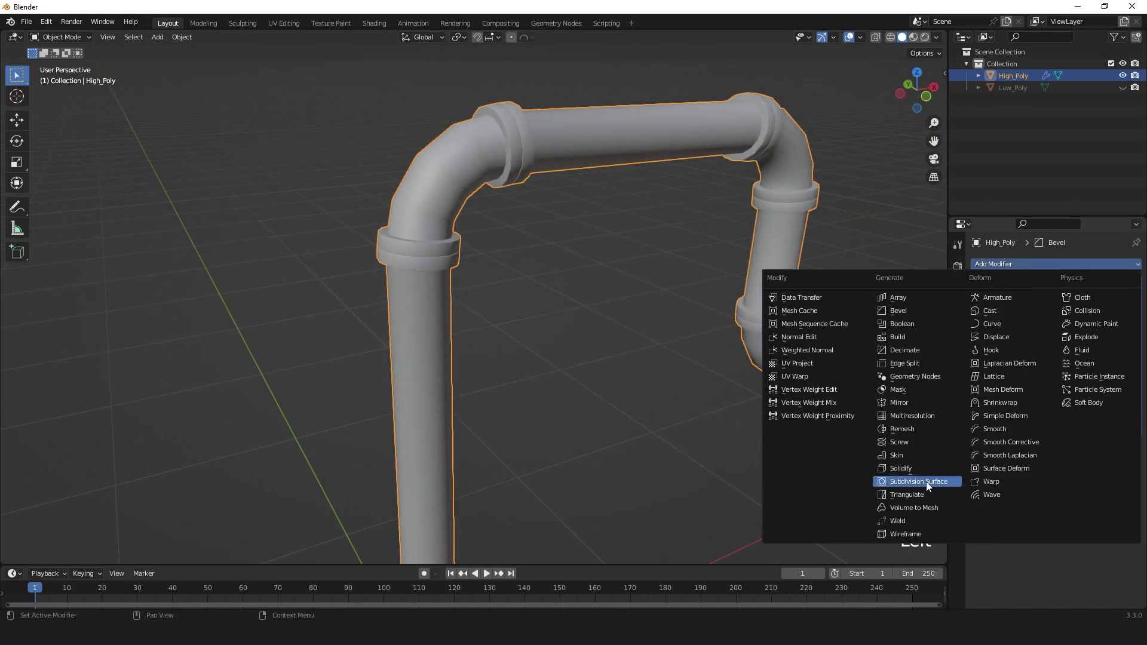
- Add a Subdivision Surface modifier to High_Poly and set its viewport level to 2
click(926, 481)
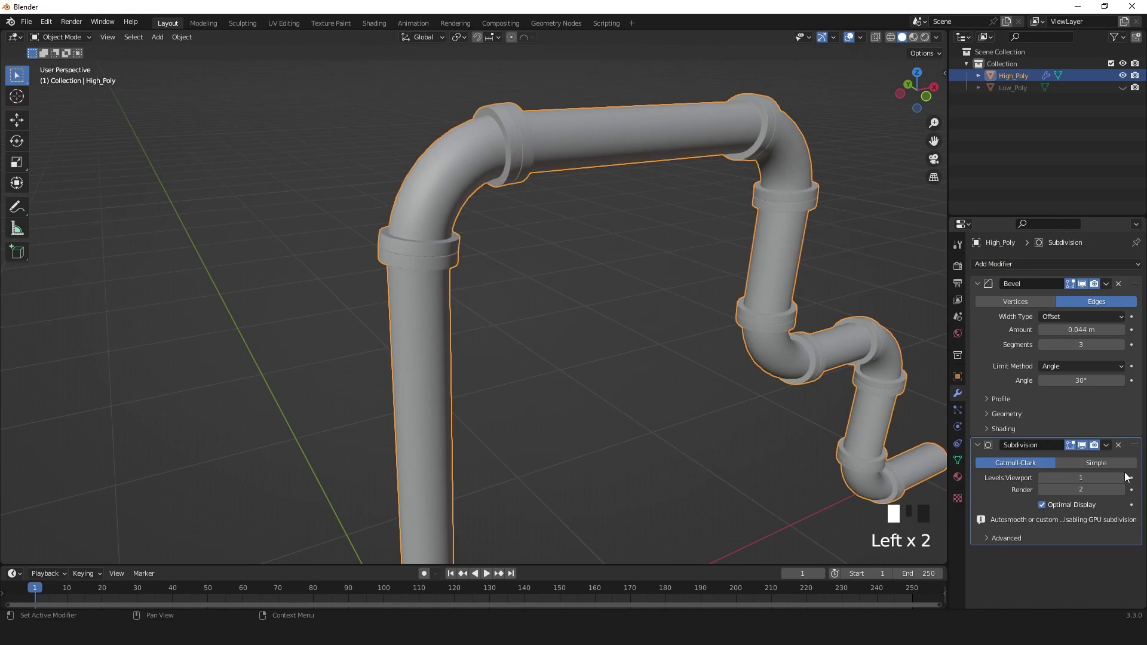
click(581, 318)
scroll(581, 318, down, 3)
shift+middle_drag(581, 318, 570, 257)
- Unhide Low_Poly and move it temporarily beside High_Poly to compare the two pipes
click(1123, 88)
click(570, 257)
key(g)
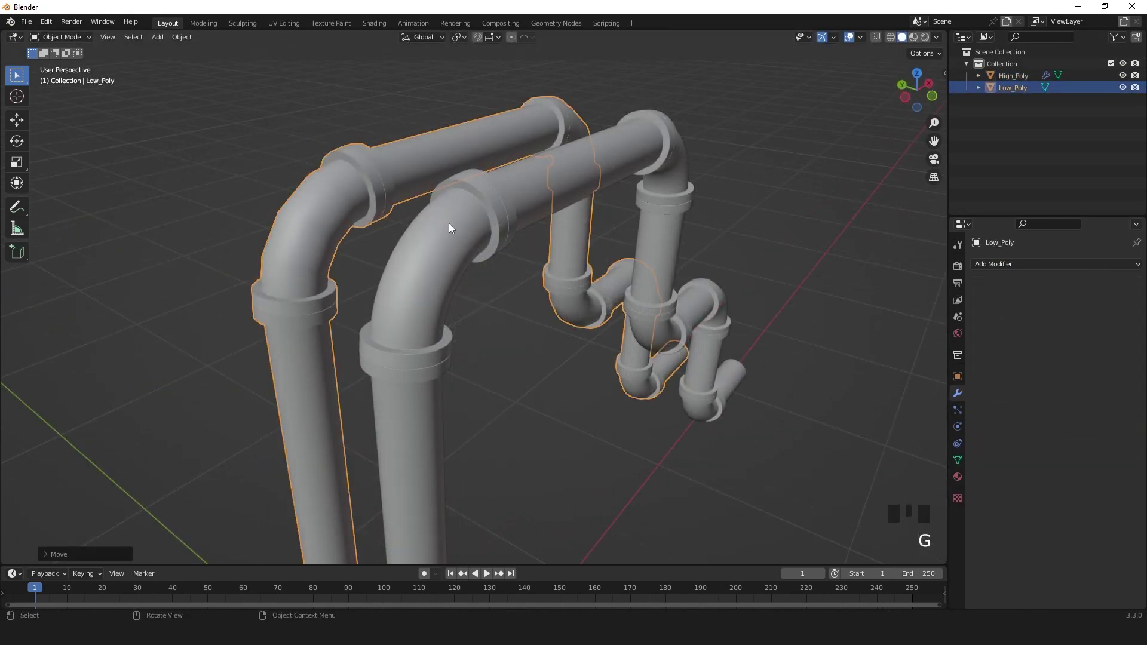
click(449, 224)
shift+middle_drag(449, 224, 513, 284)
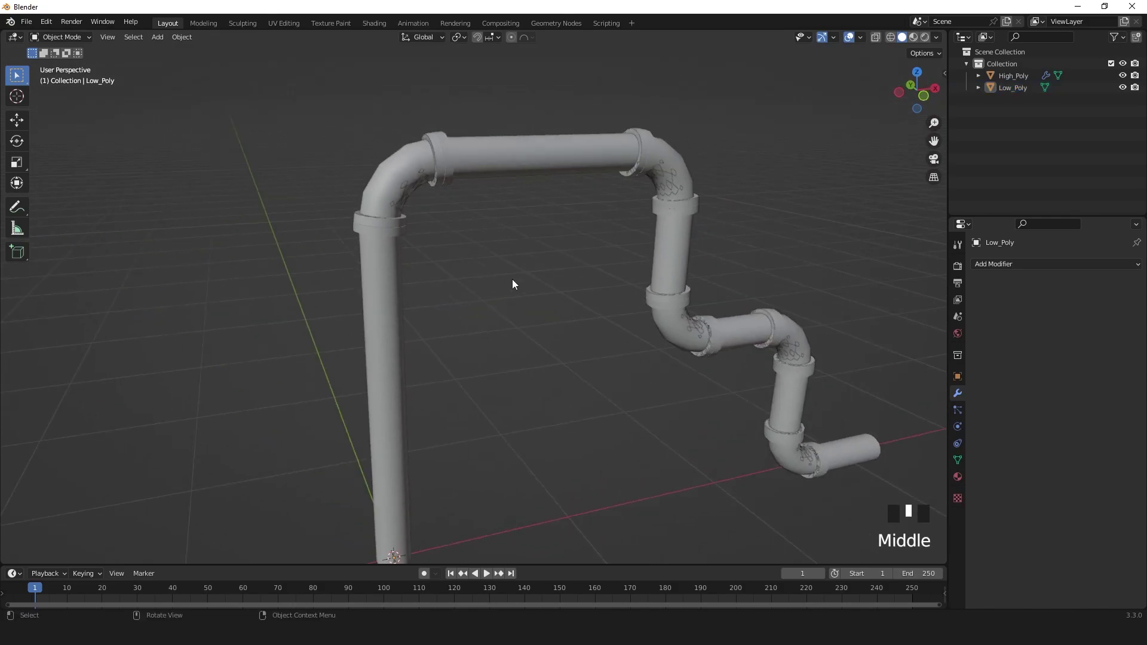
- Hide High_Poly and select Low_Poly so only the low-poly pipe is shown
click(561, 145)
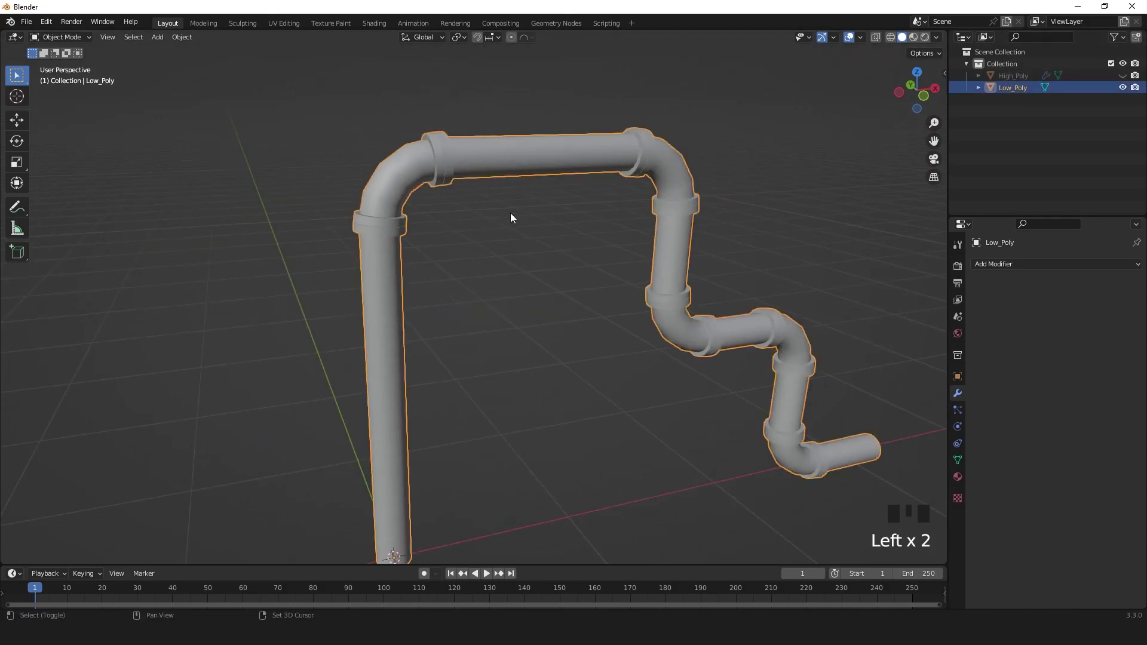
scroll(510, 213, down, 2)
shift+middle_drag(525, 185, 466, 182)
- Export Low_Poly as FBX over Pipes_LP.fbx, limited to visible mesh objects with smoothing set to Face
click(27, 22)
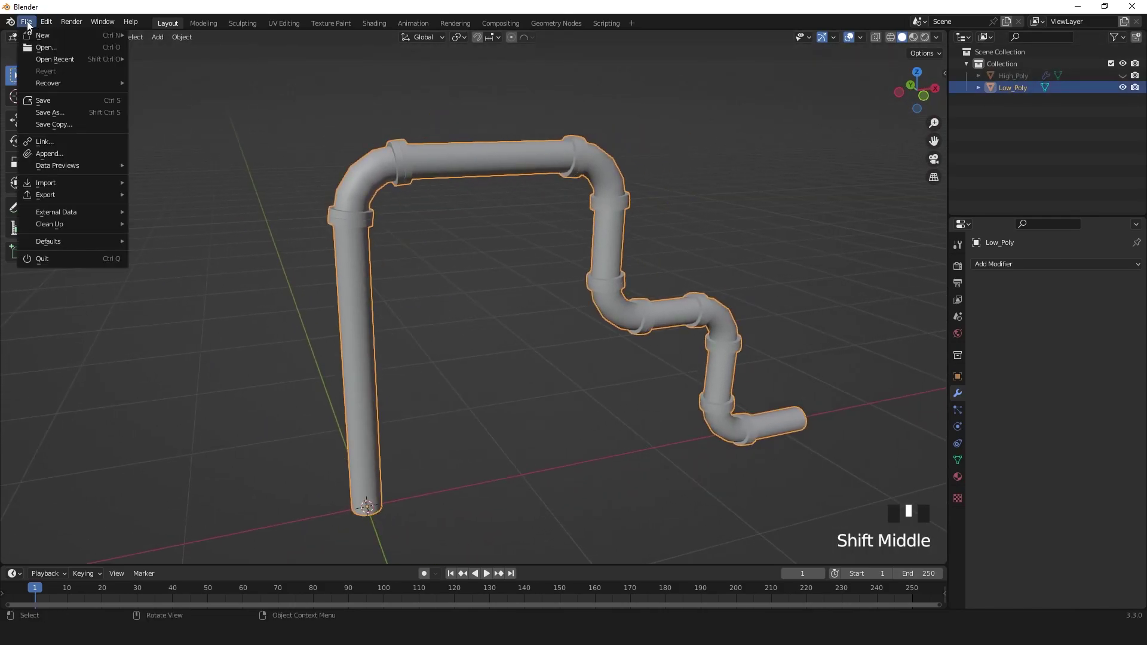
mouse_move(66, 193)
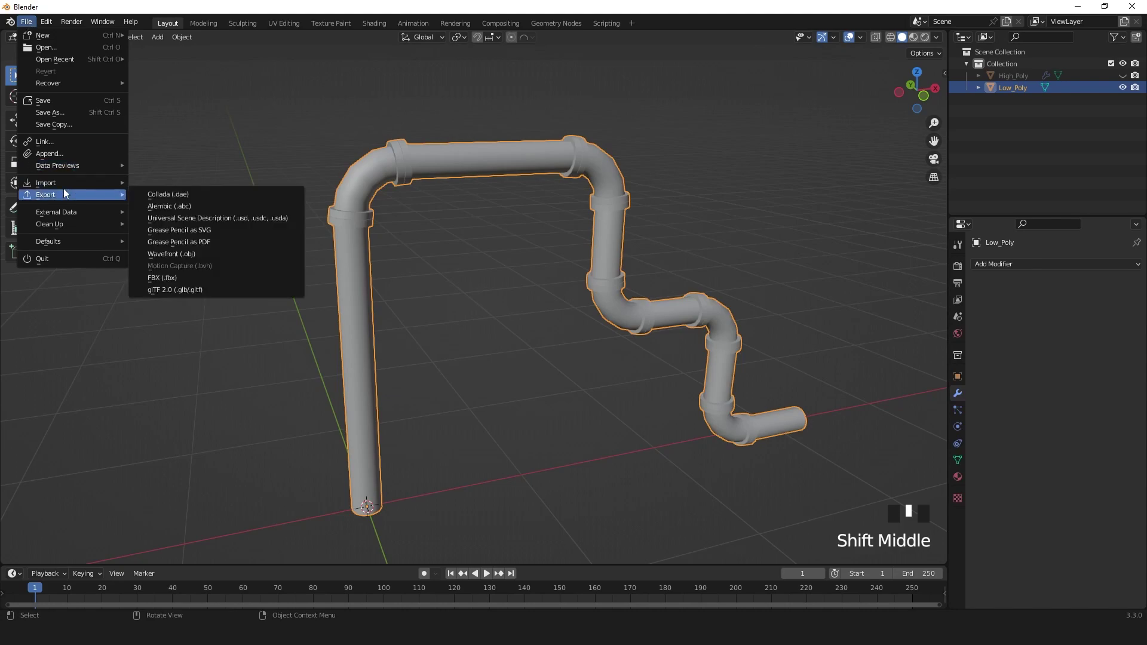
click(206, 276)
click(492, 231)
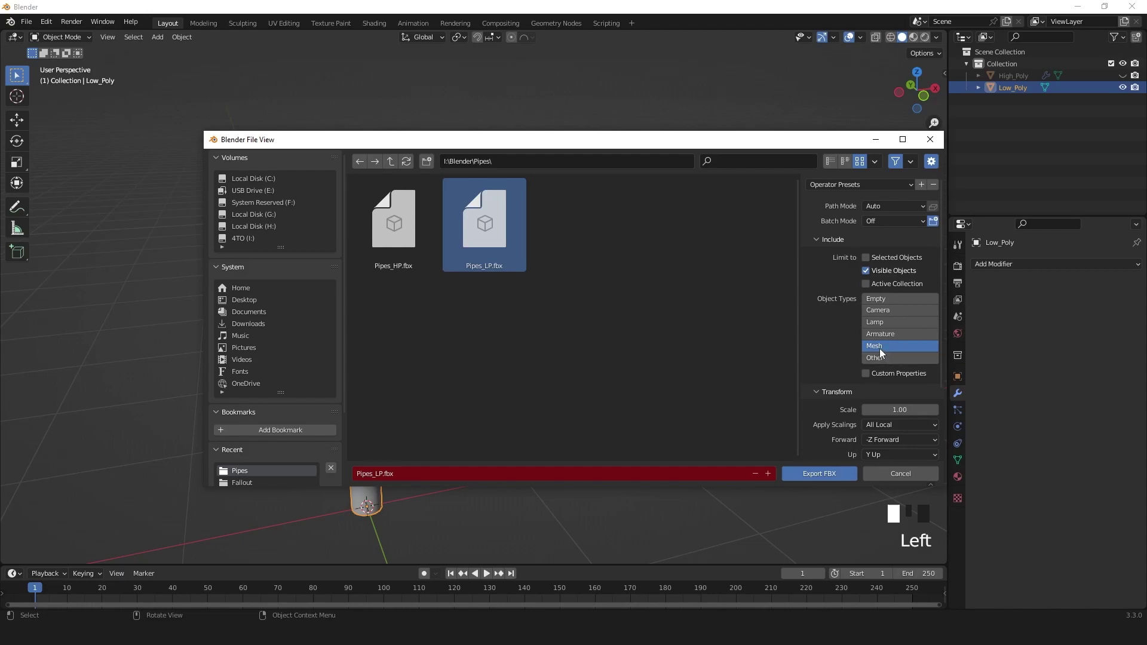
scroll(834, 349, down, 4)
click(814, 424)
scroll(816, 421, down, 4)
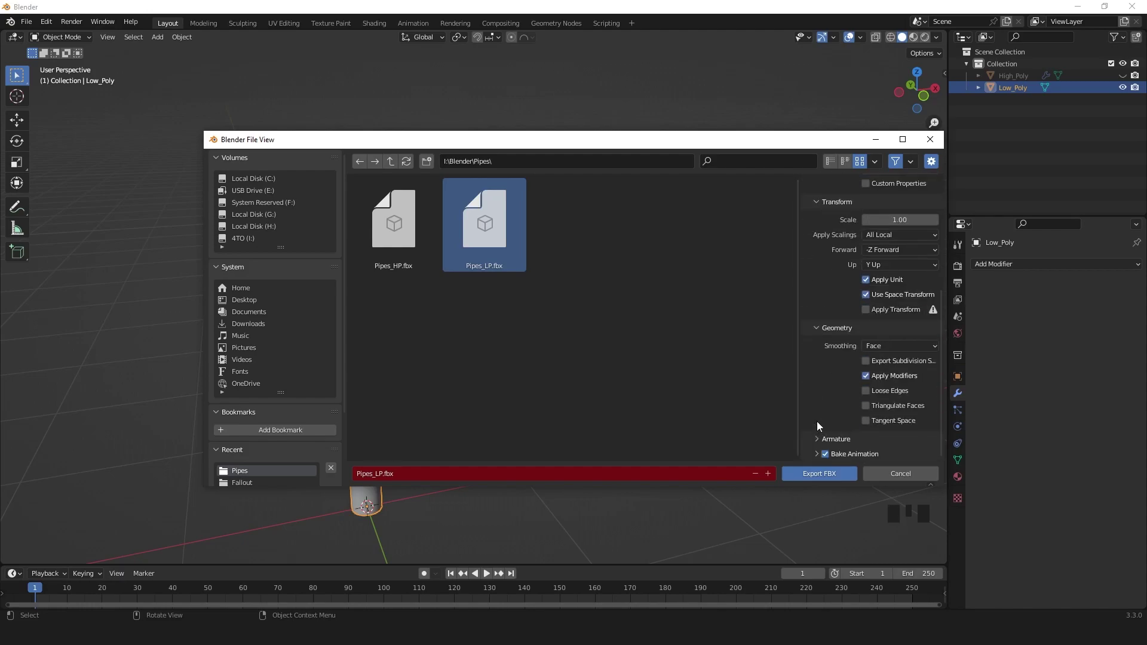
click(879, 346)
click(887, 372)
click(822, 473)
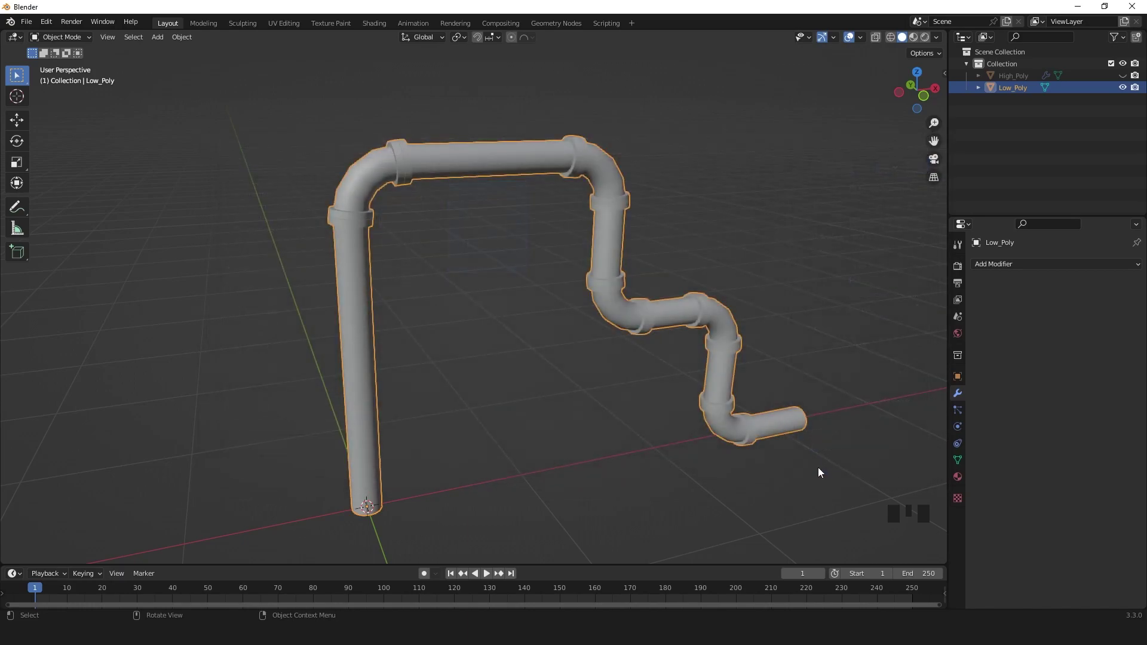
- Hide Low_Poly, and show and select High_Poly
middle_drag(819, 467, 705, 454)
click(1123, 88)
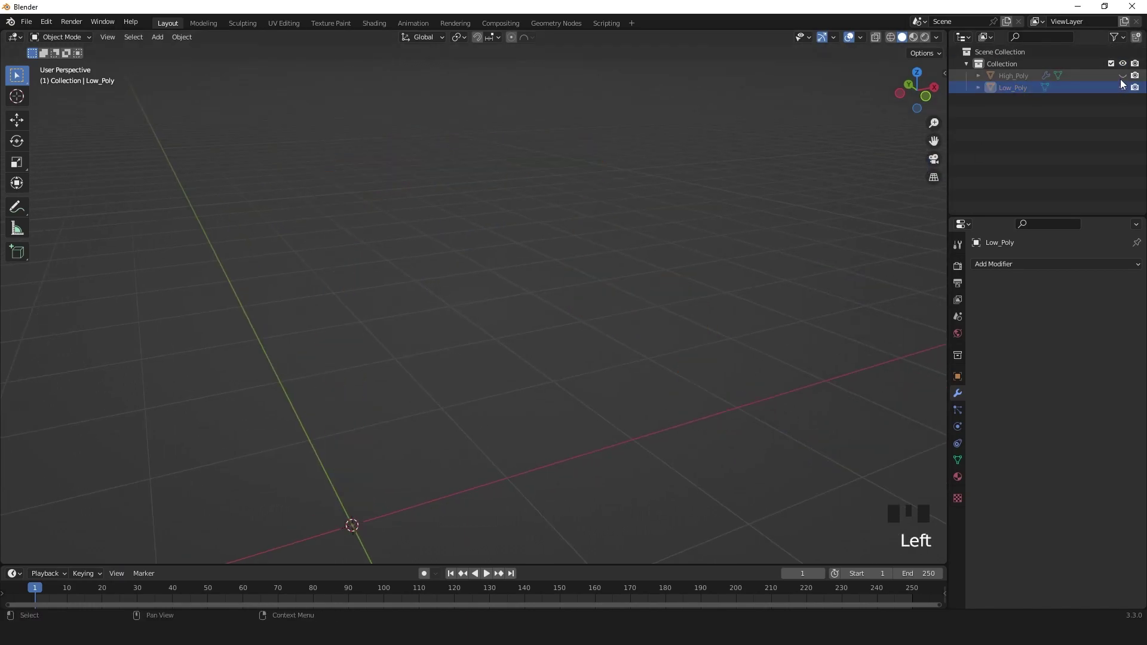
click(1124, 75)
click(507, 163)
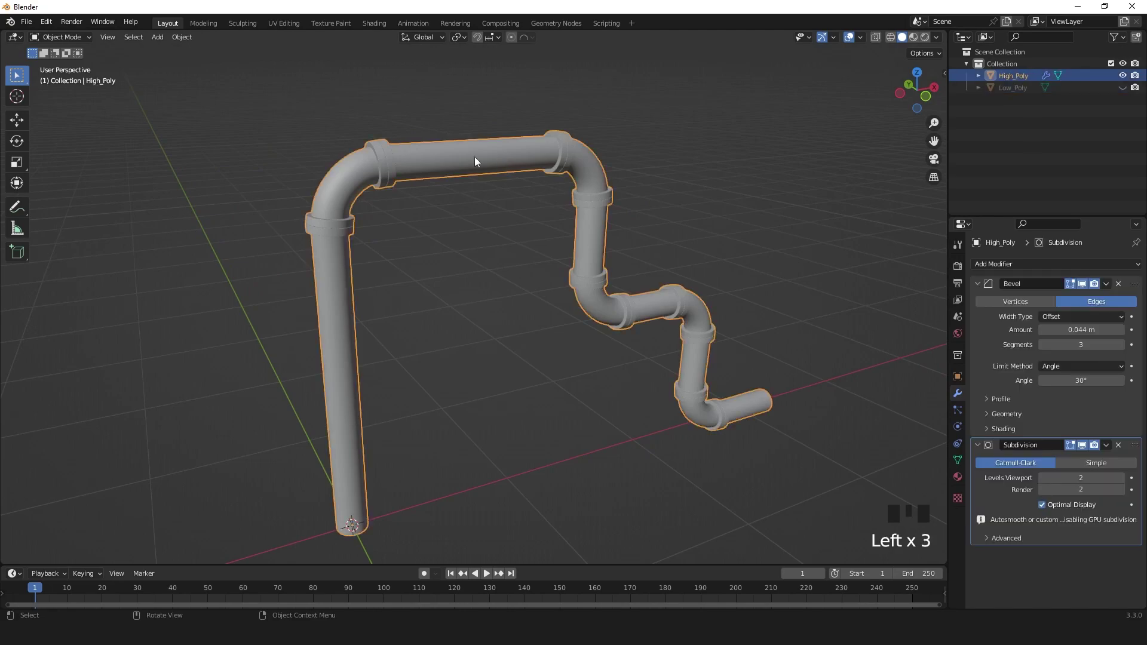
- Export High_Poly as FBX over Pipes_HP.fbx, limited to visible mesh objects with smoothing set to Face
click(26, 22)
mouse_move(71, 196)
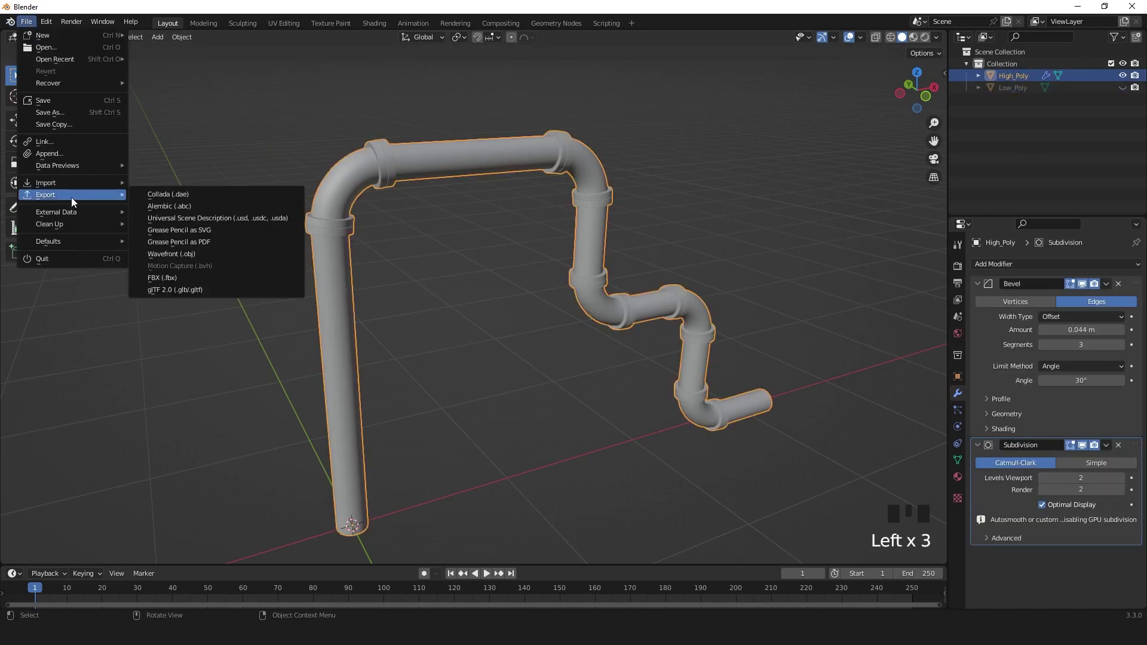
click(208, 278)
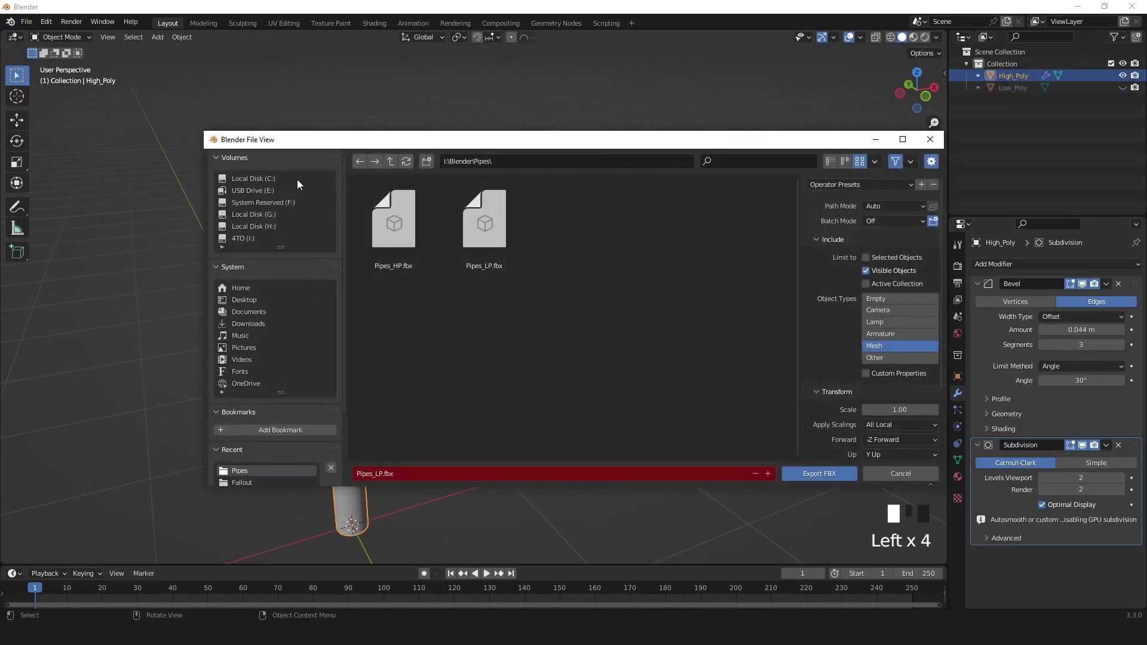
scroll(880, 351, down, 8)
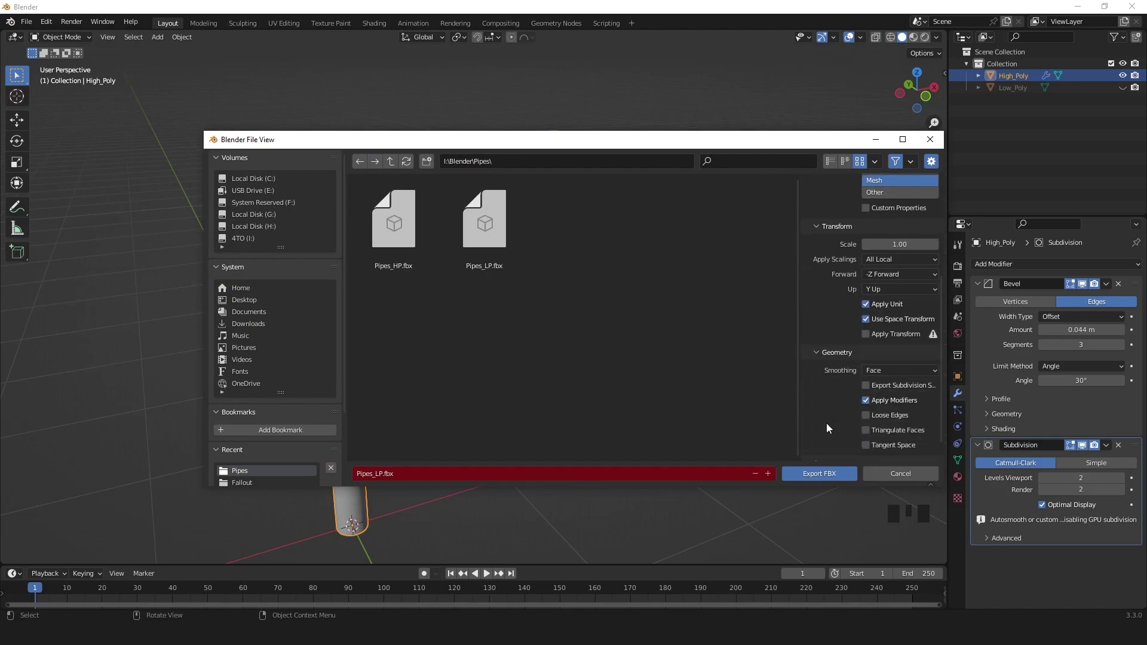
click(894, 347)
click(887, 380)
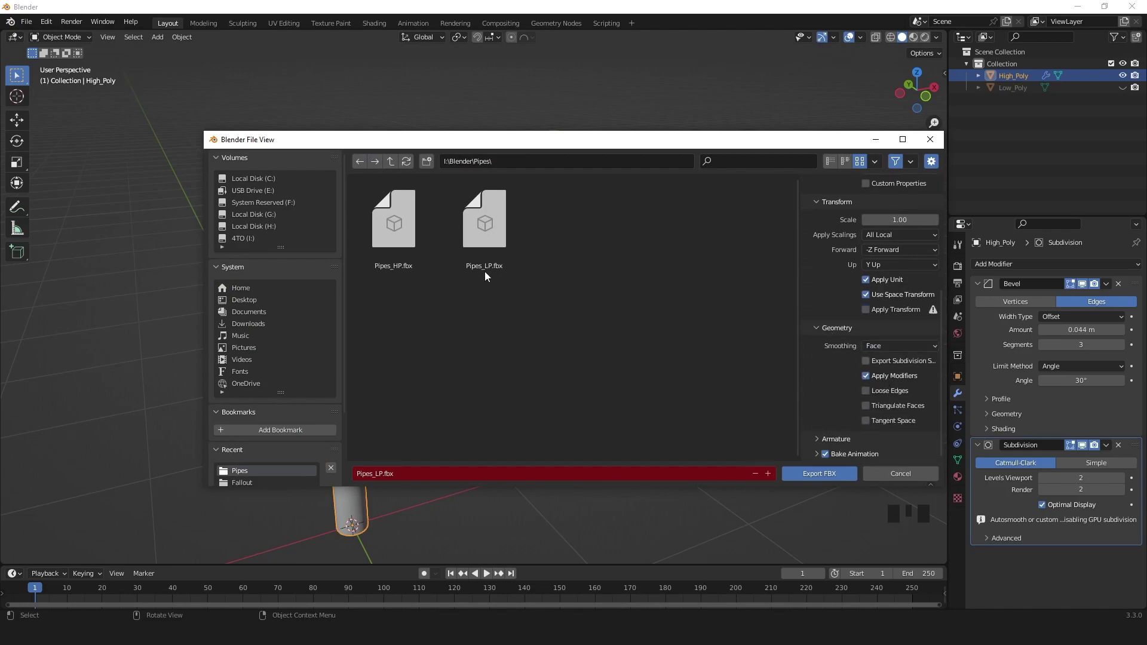
click(394, 227)
click(837, 475)
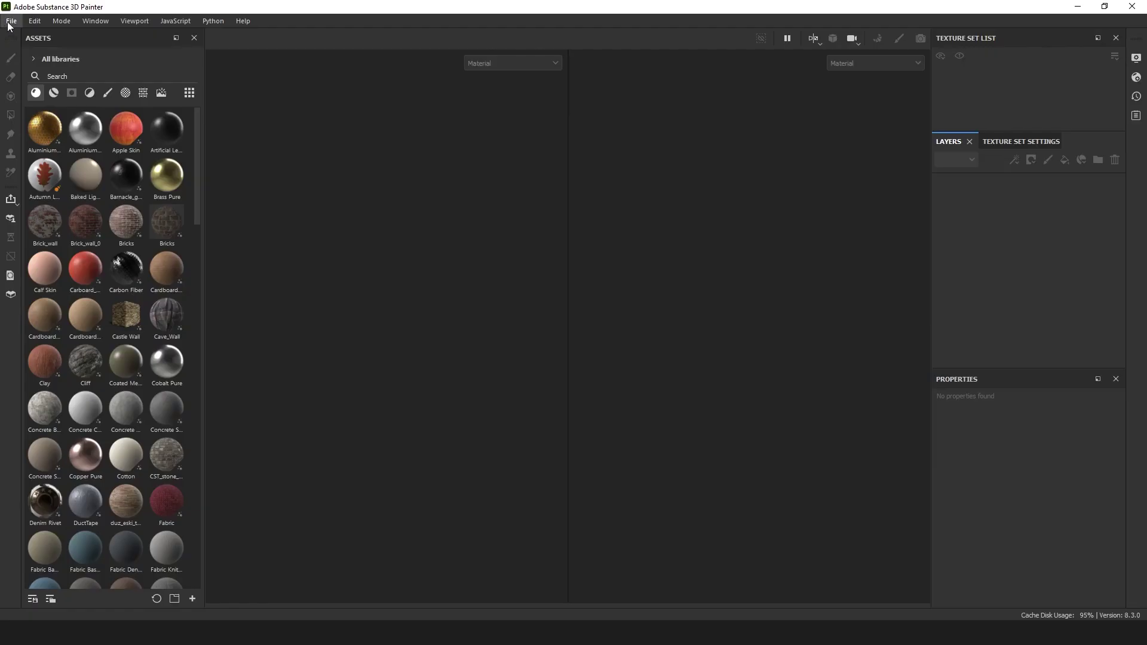
- In Substance 3D Painter, create a new project from Pipes_LP.fbx with a document resolution of 2048
click(11, 21)
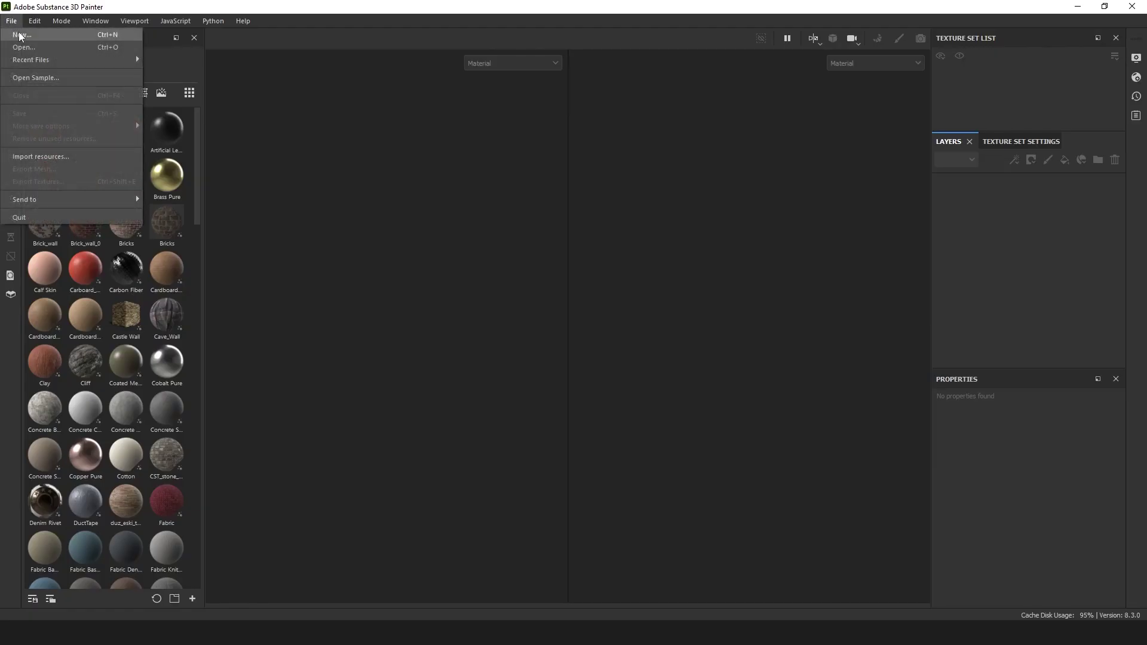
click(18, 36)
click(525, 218)
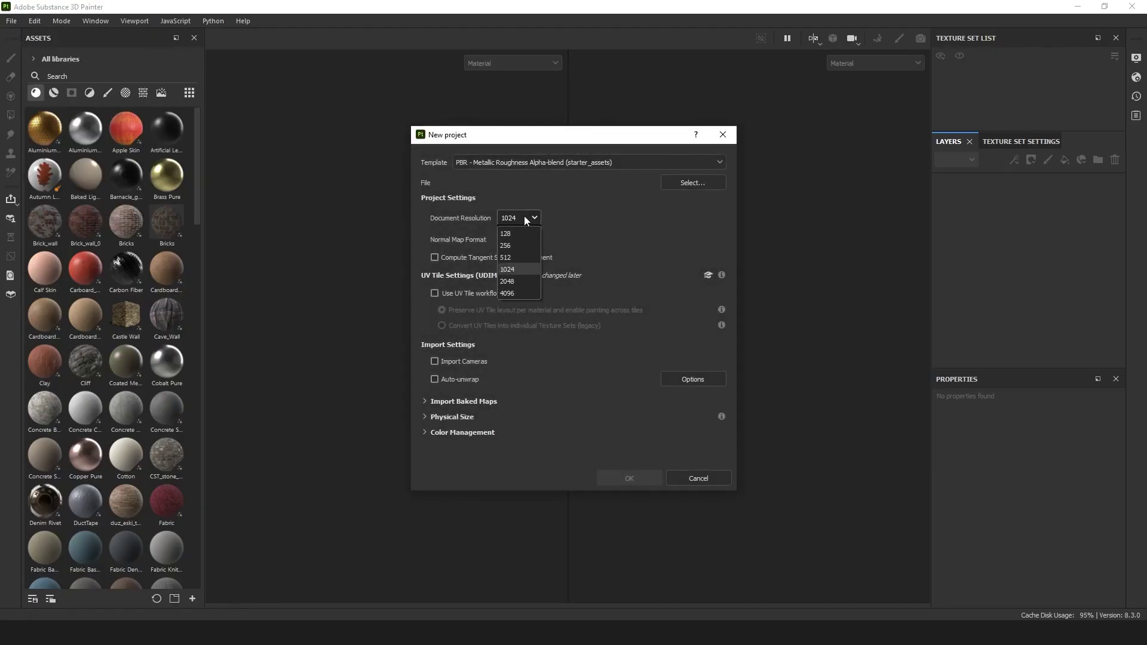
click(528, 281)
click(687, 184)
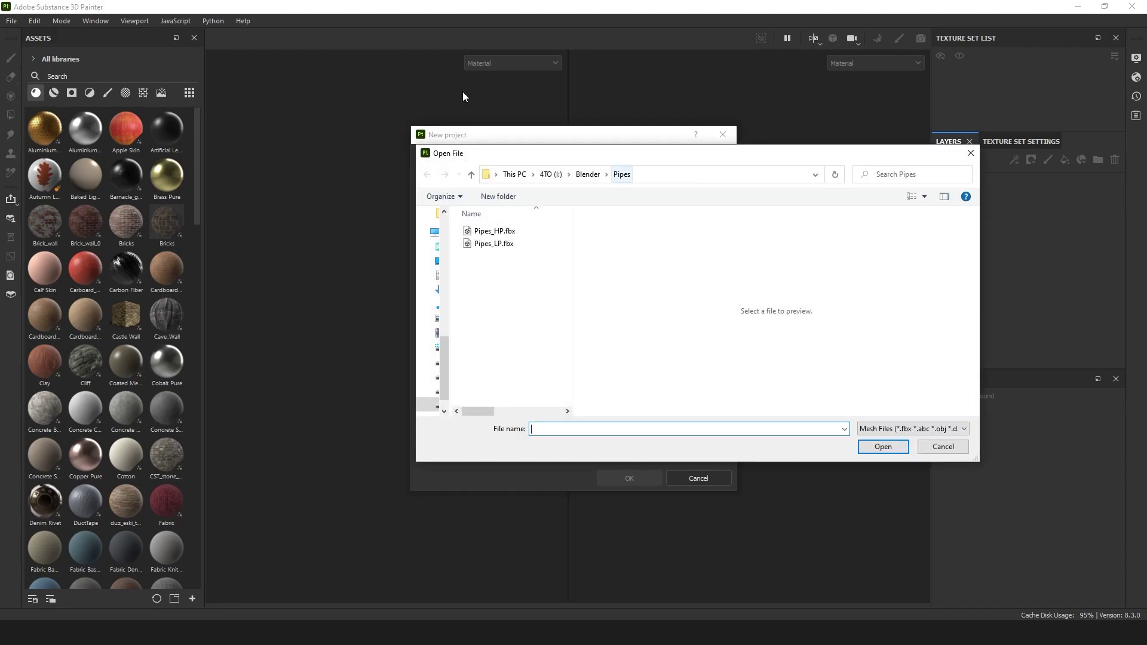
double_click(494, 244)
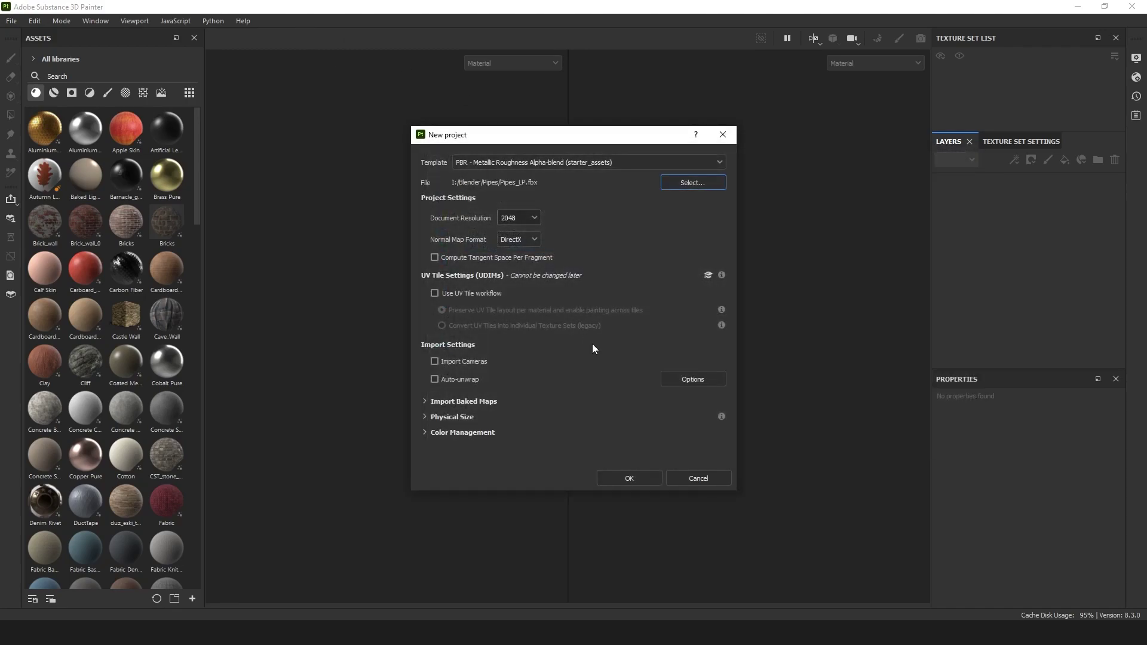
click(633, 479)
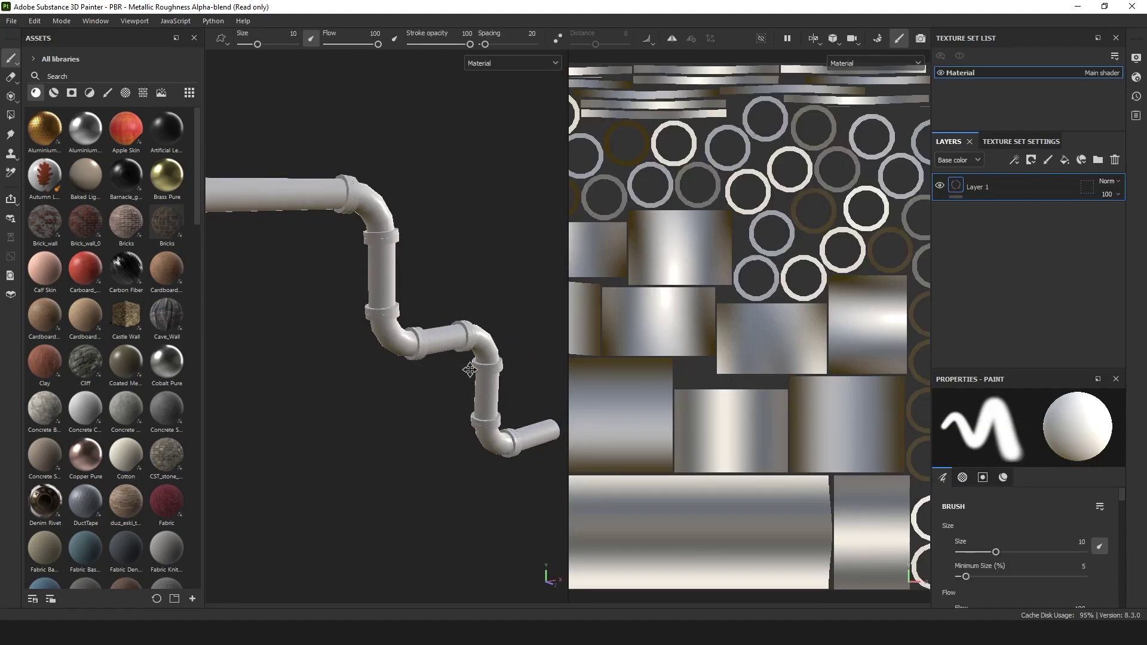
- Frame the pipe in a widened 3D view and open mesh map baking from the texture set settings
key(f)
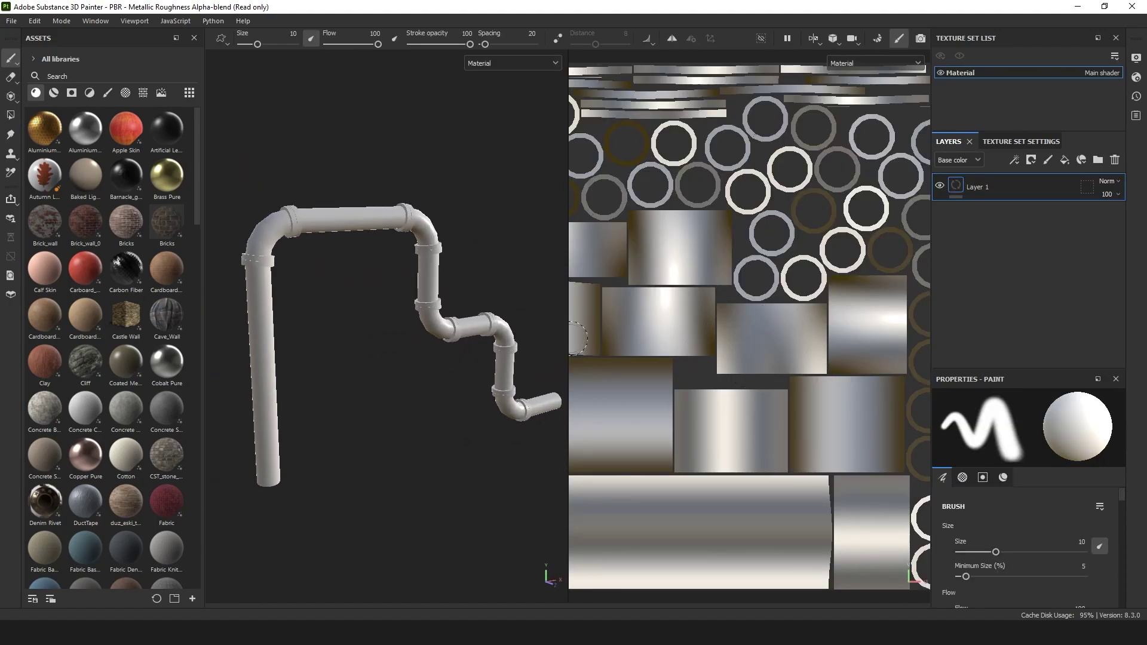
drag(568, 338, 922, 339)
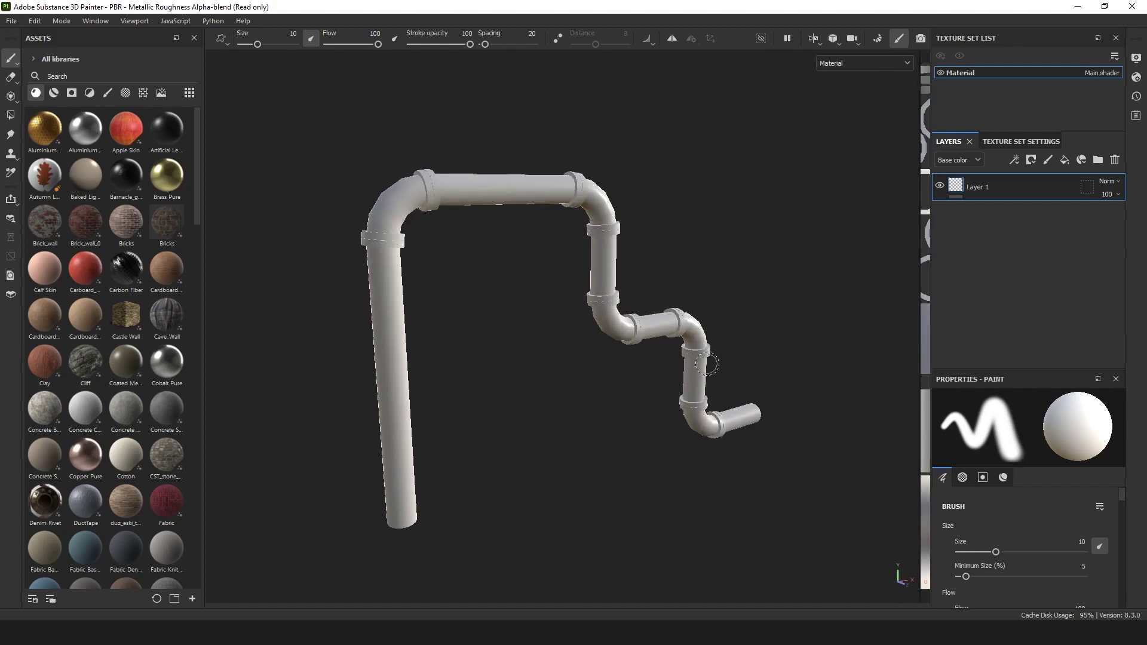
click(1009, 141)
scroll(961, 285, down, 8)
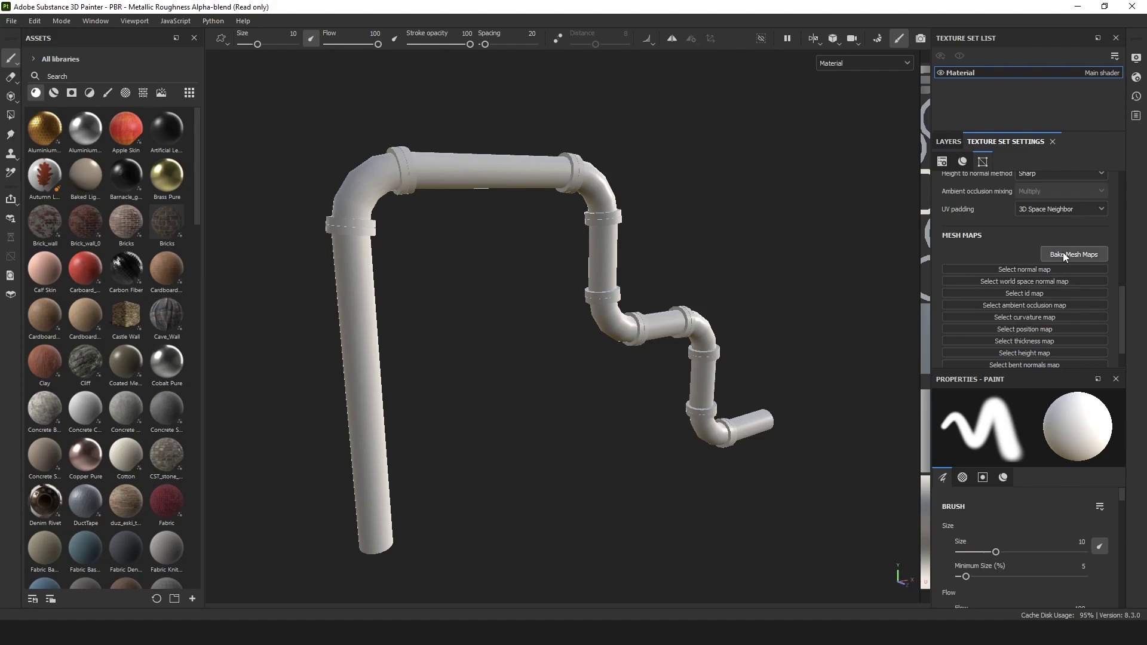
click(1063, 254)
- Set the bake output size to 2048 and load Pipes_HP.fbx as the high definition mesh
click(239, 76)
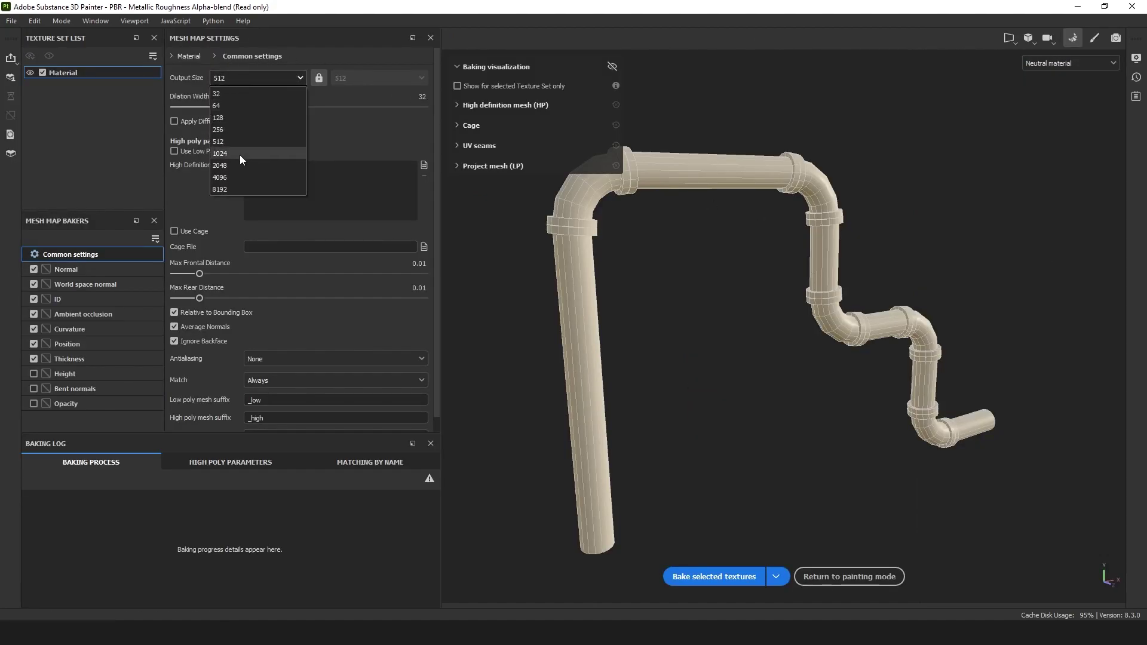
click(238, 166)
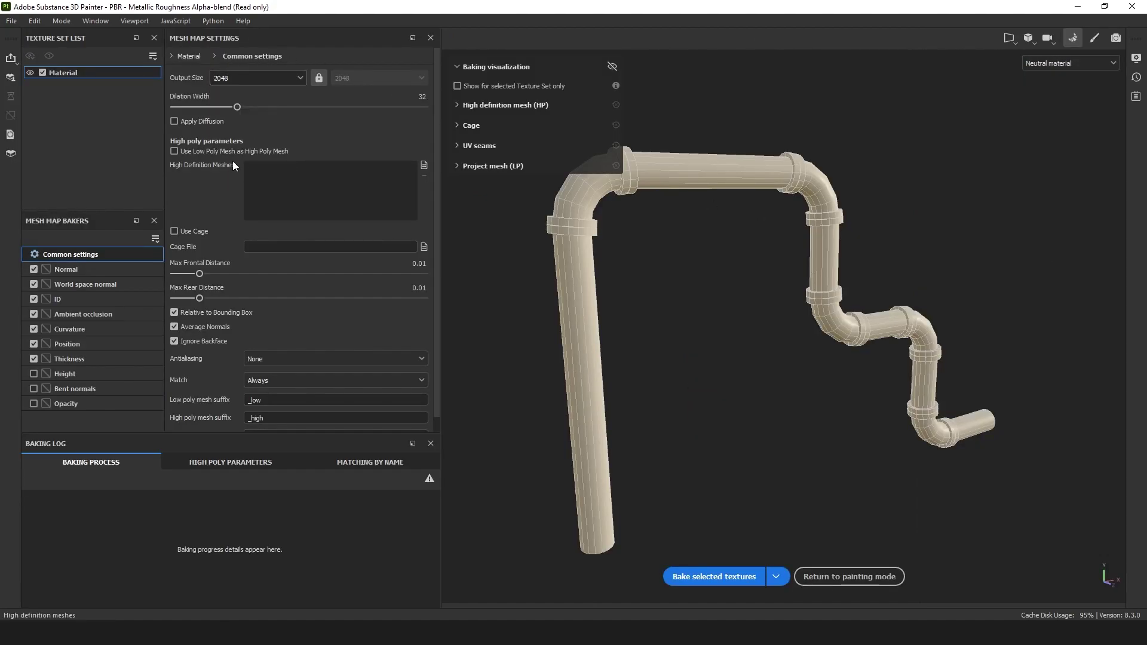
click(422, 166)
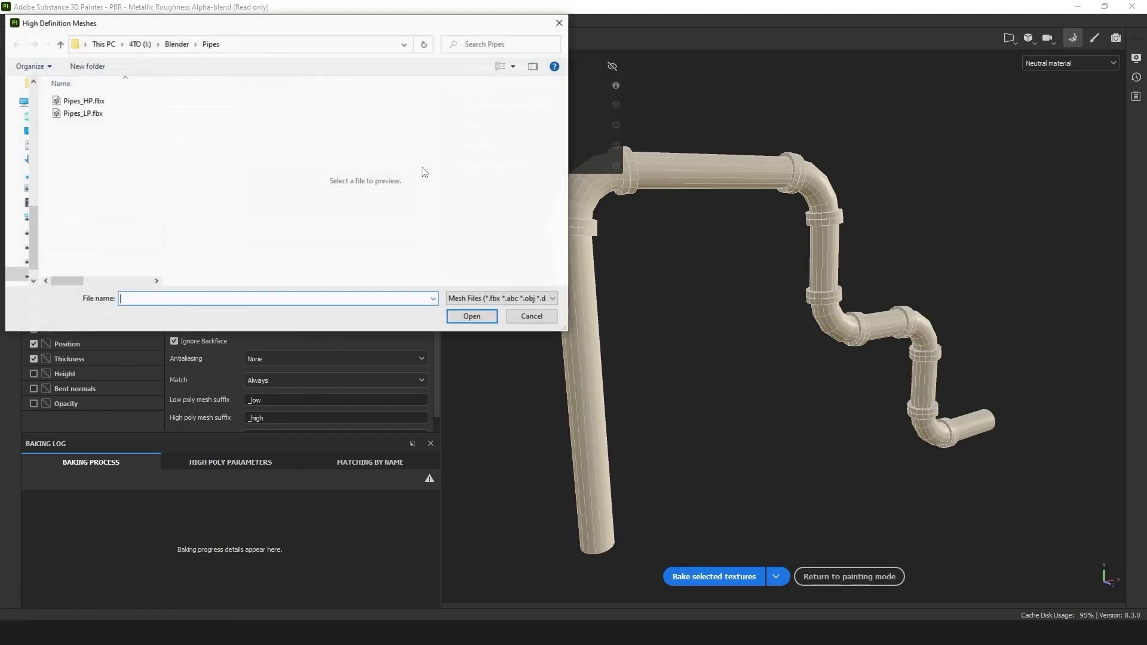
double_click(84, 102)
- Bake the selected mesh maps with a max frontal distance of 0.0056 and return to painting mode
scroll(720, 329, up, 5)
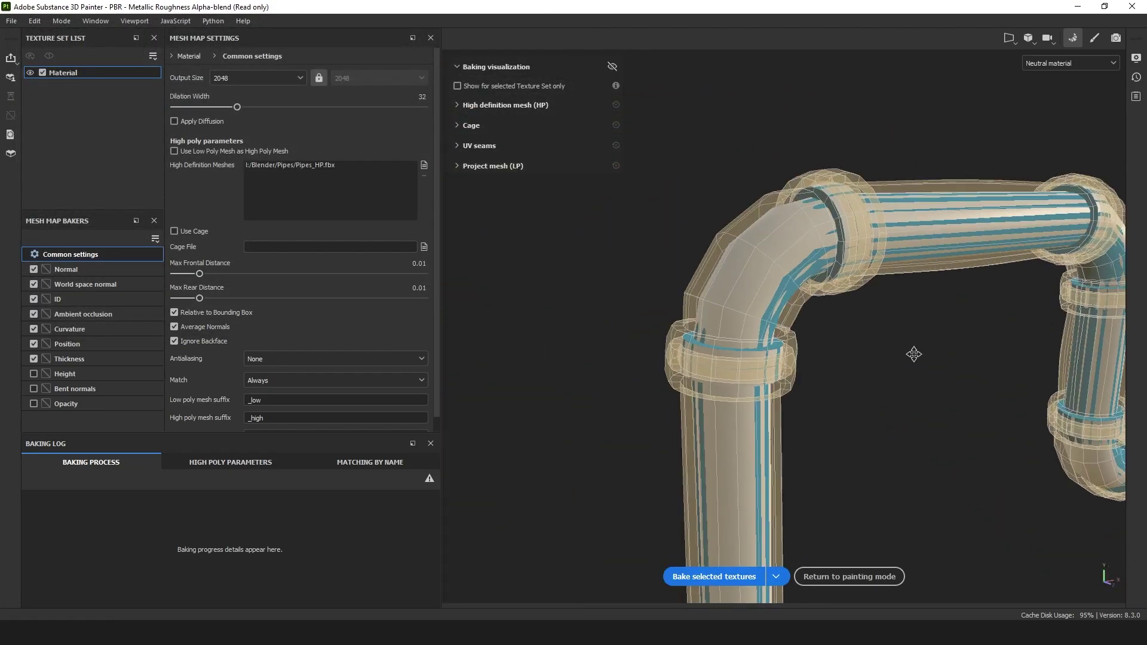
click(722, 579)
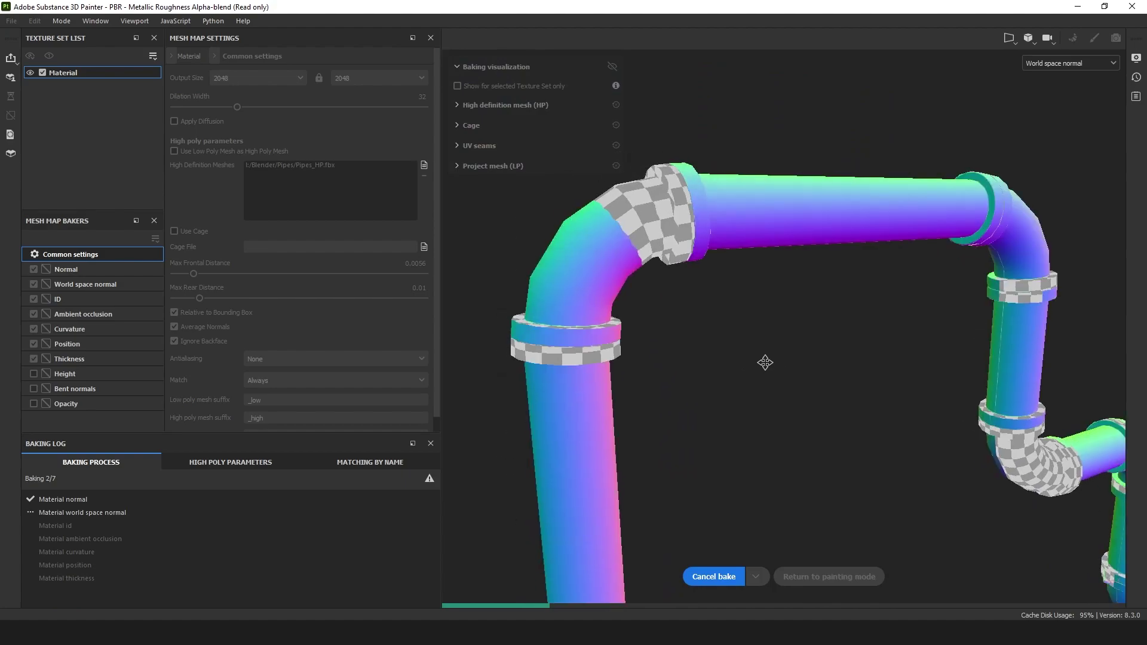
click(850, 505)
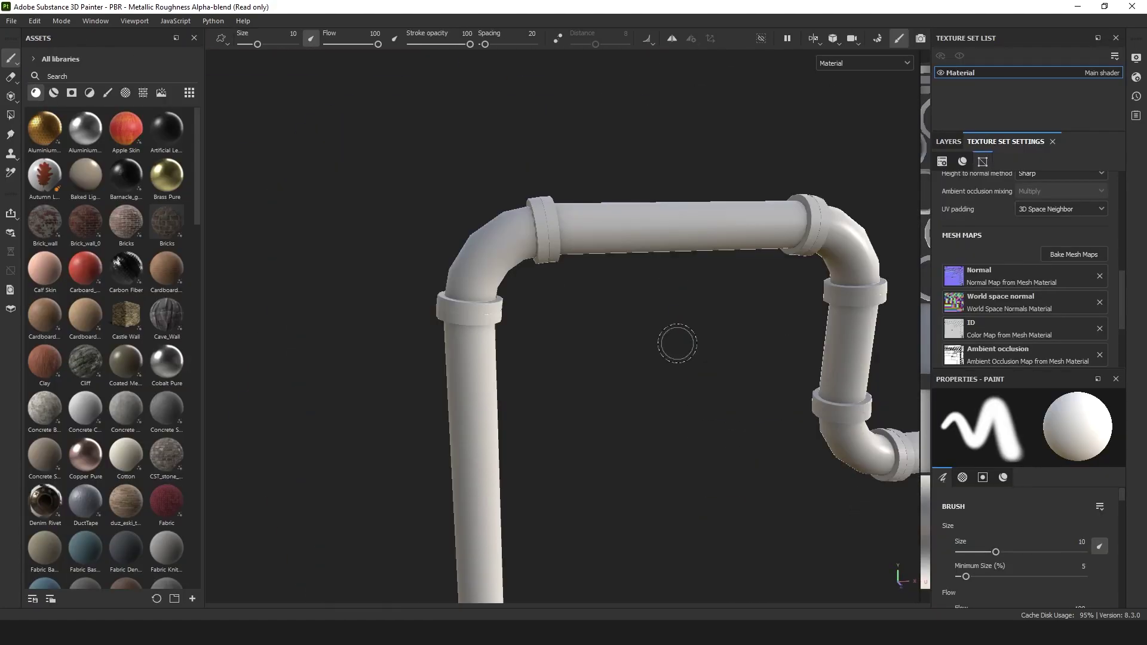